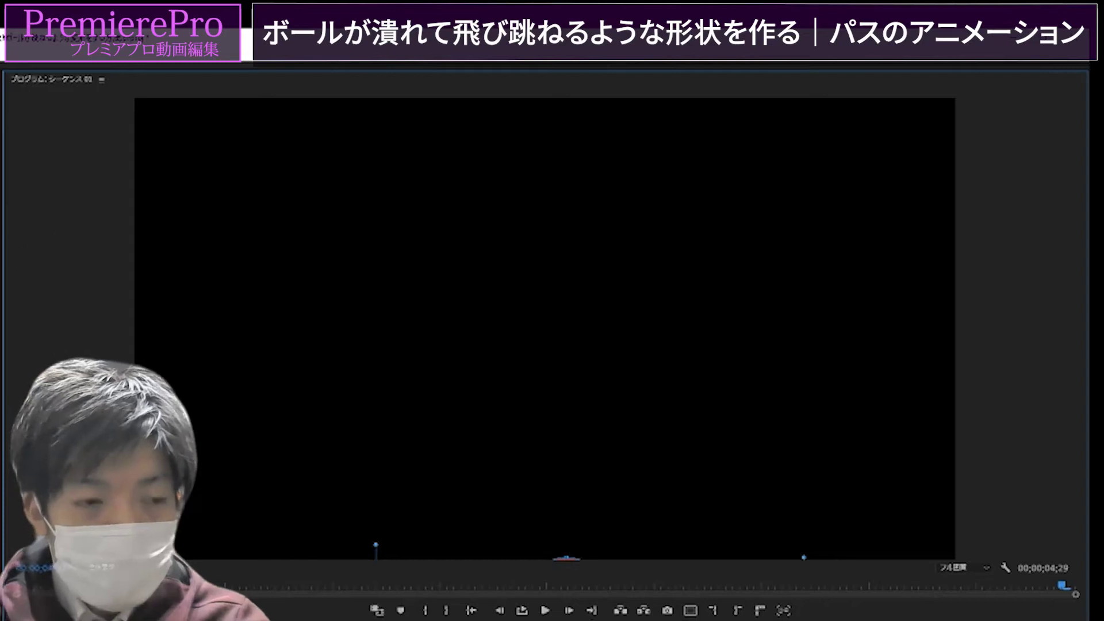
Clear the selection and play back the finished bouncing, squashing red ball animation.
click(120, 511)
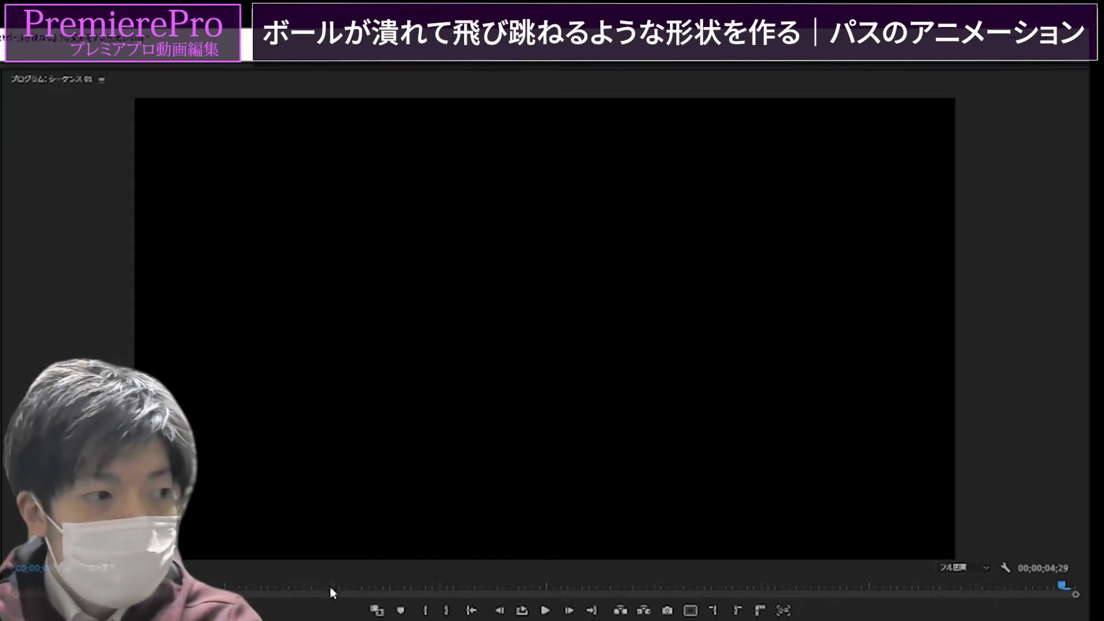
click(545, 610)
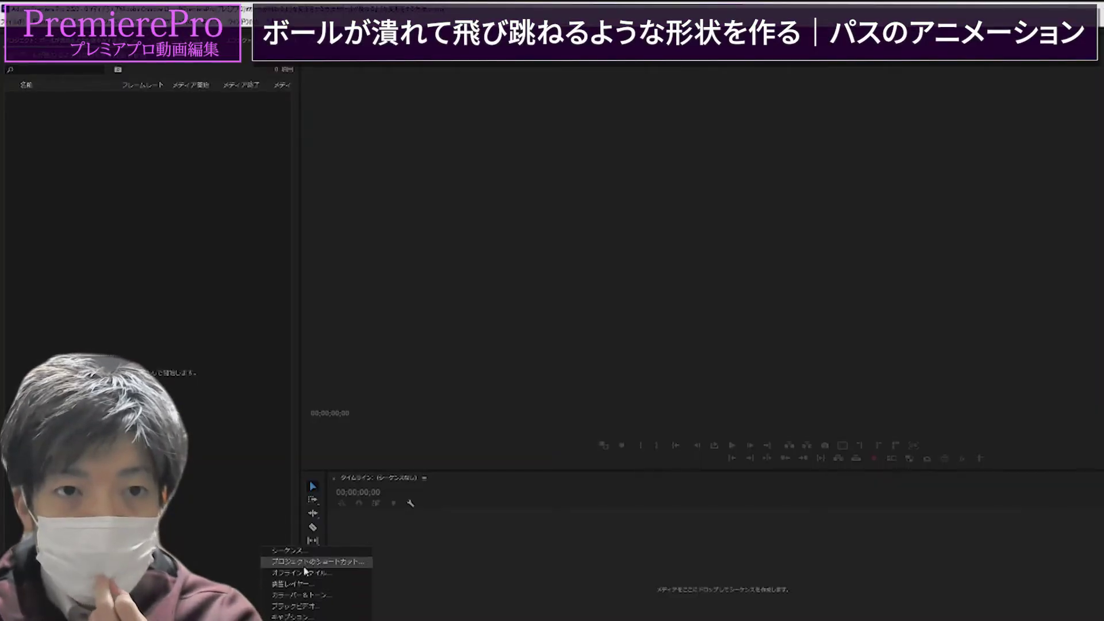
Create sequence シーケンス 01 using the default sequence preset.
click(288, 550)
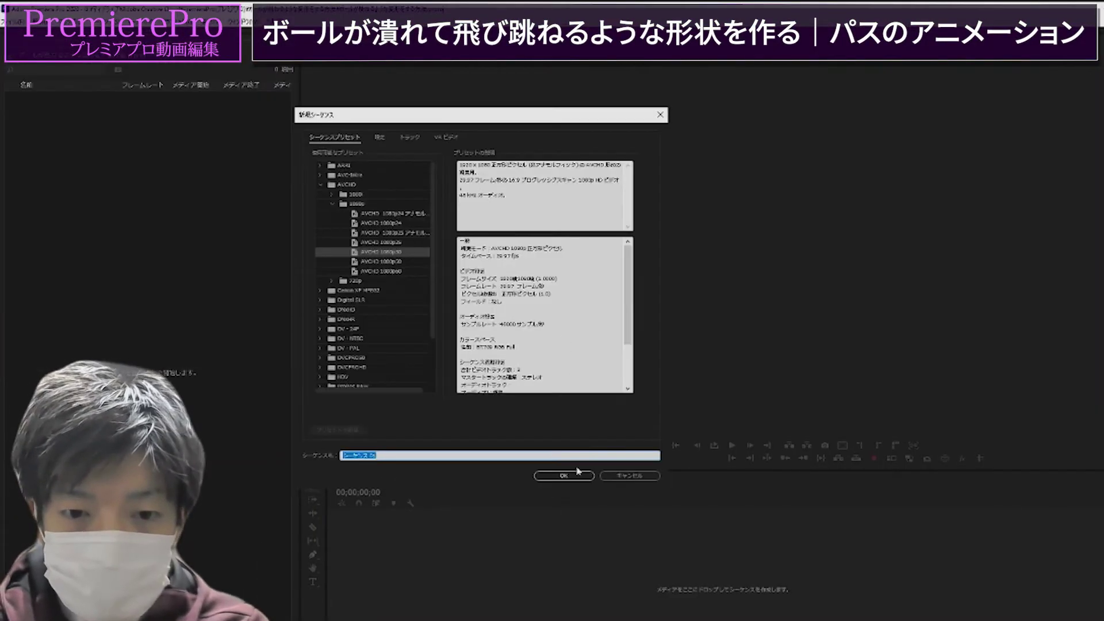
click(576, 475)
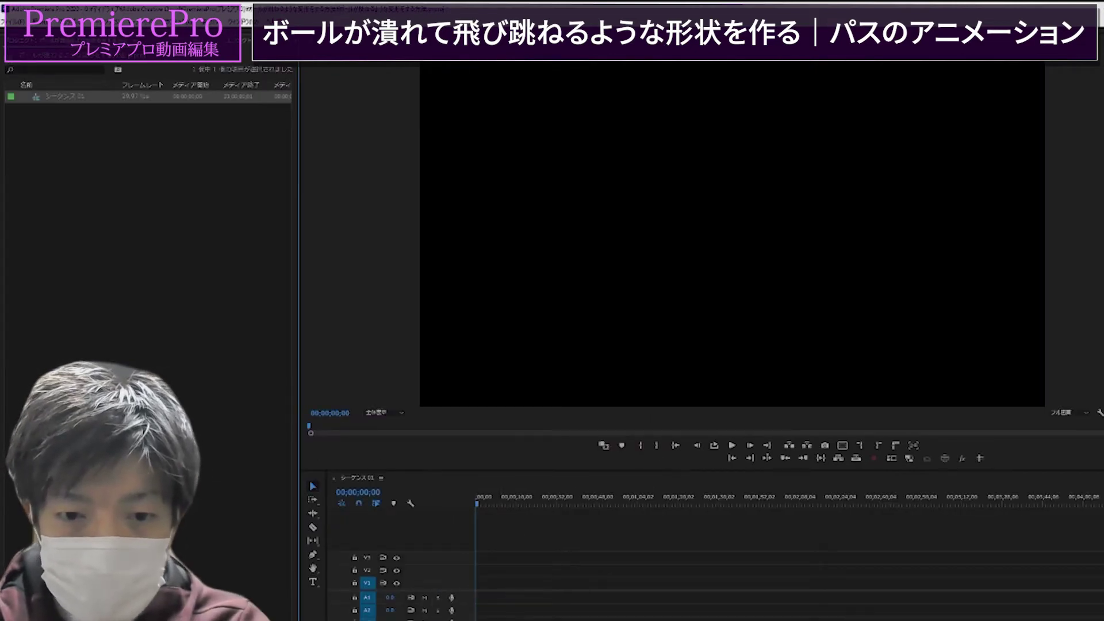
Draw a circle with the Ellipse tool, nudge it above centre, and select its V1 clip.
click(314, 555)
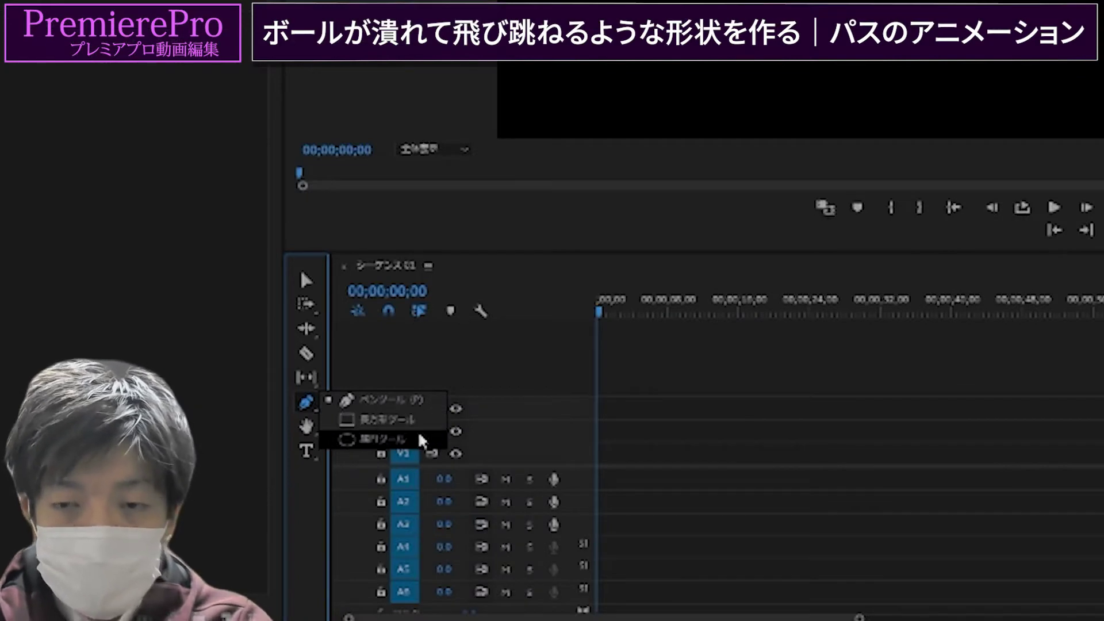
click(421, 440)
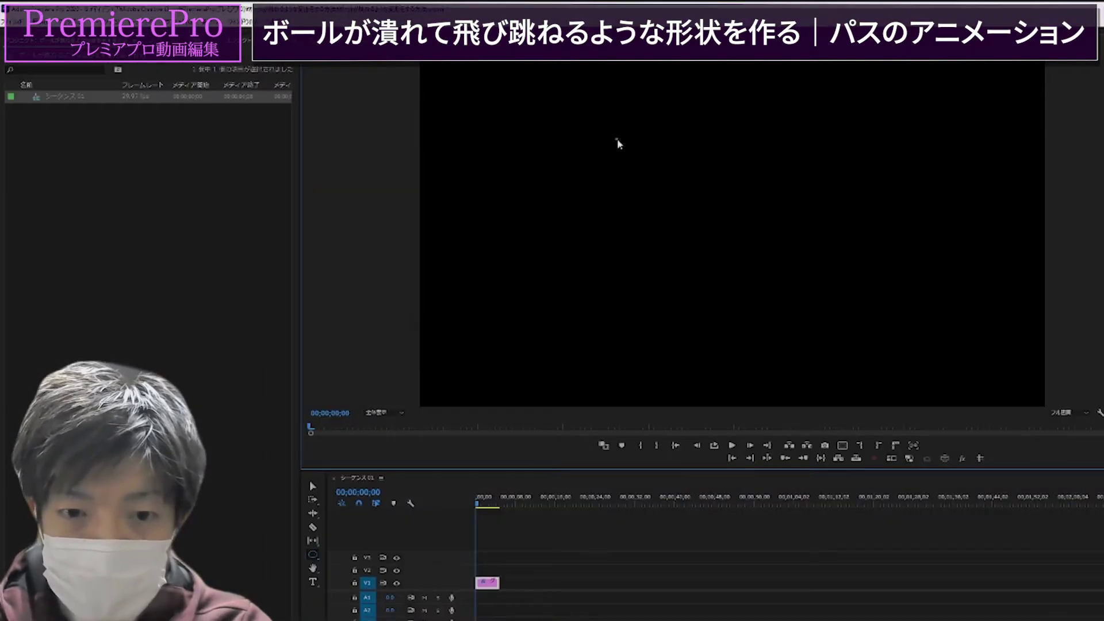
drag(616, 139, 844, 365)
click(313, 487)
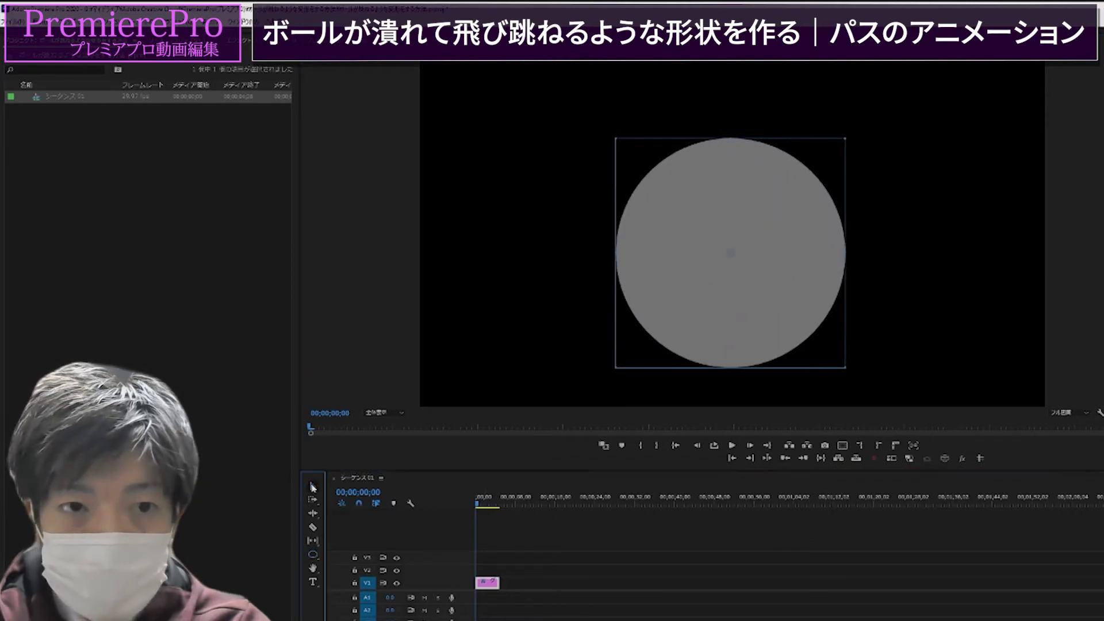
drag(817, 303, 816, 274)
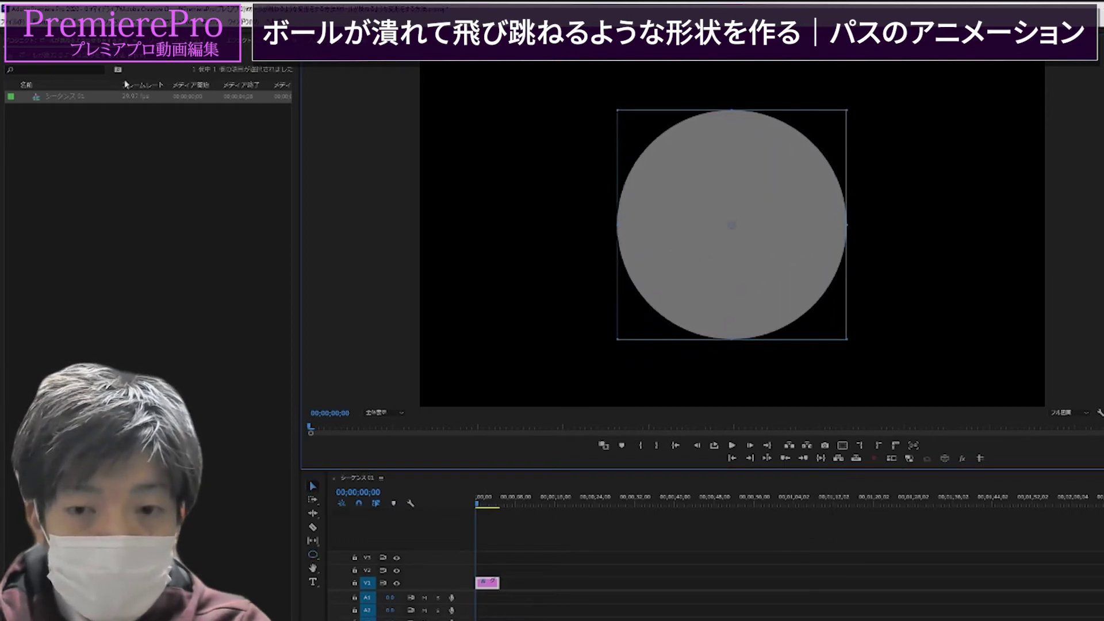
click(309, 480)
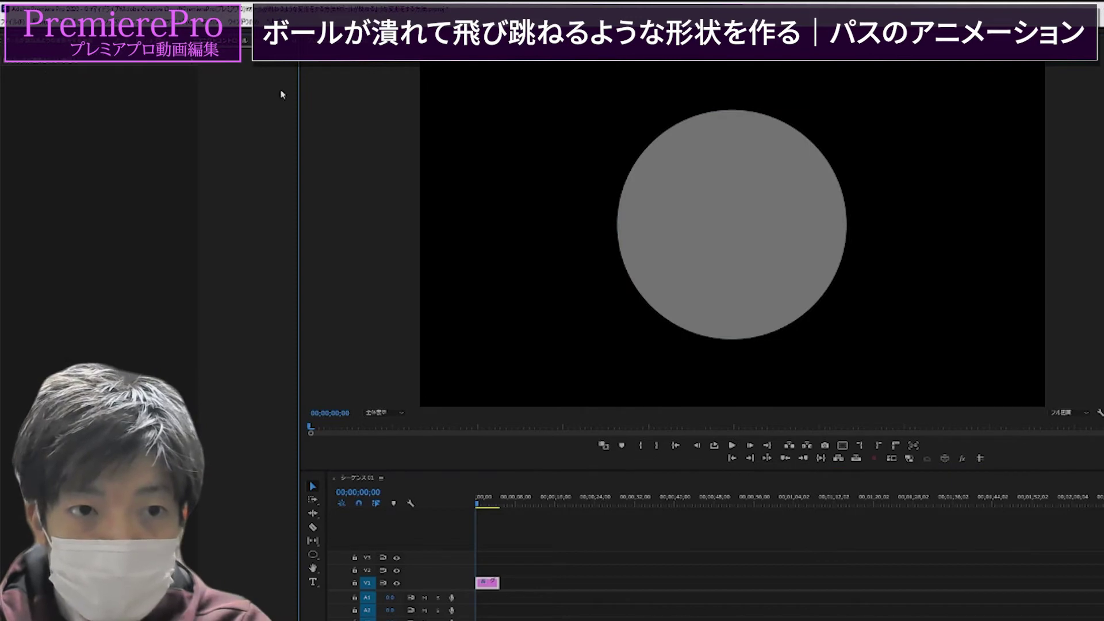
click(491, 582)
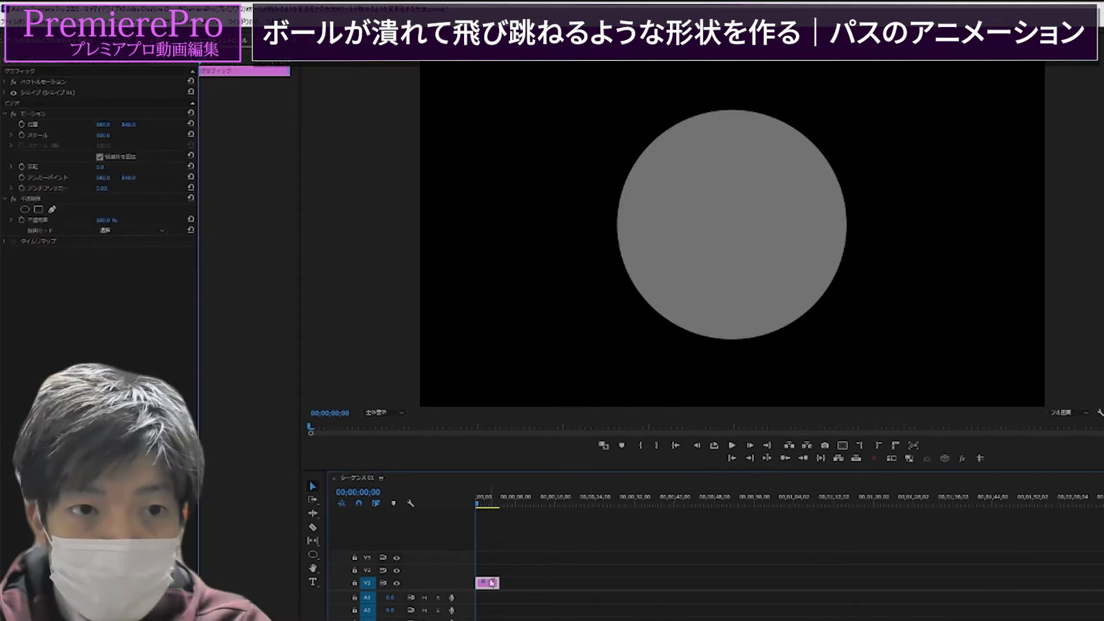
Change the circle's Shape fill colour to a deep red via the Color Picker.
click(8, 92)
click(6, 93)
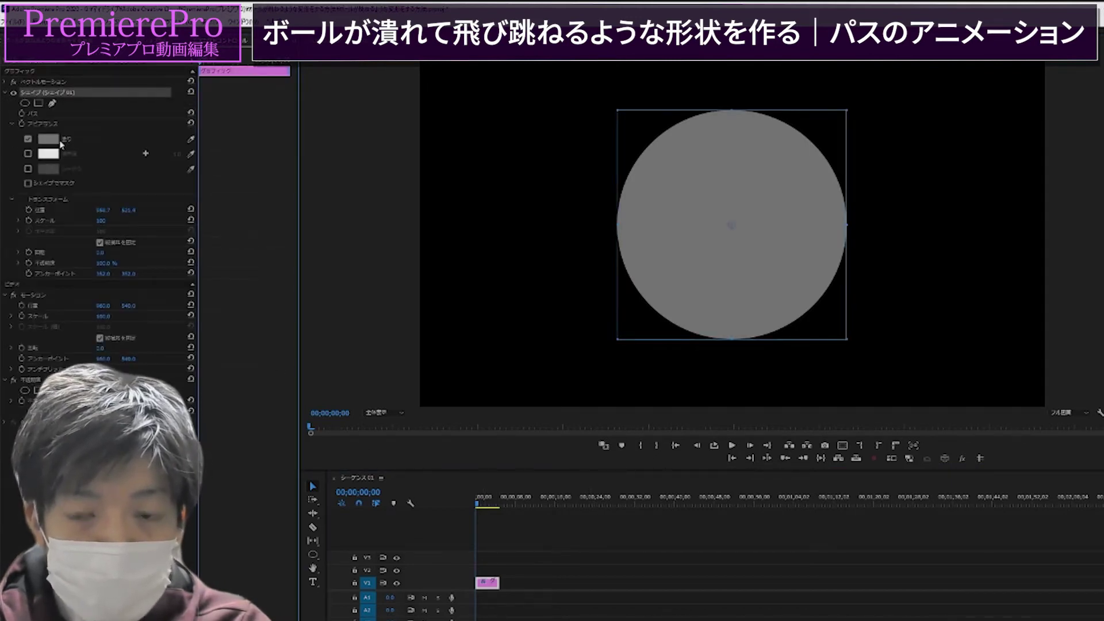
click(54, 141)
click(515, 445)
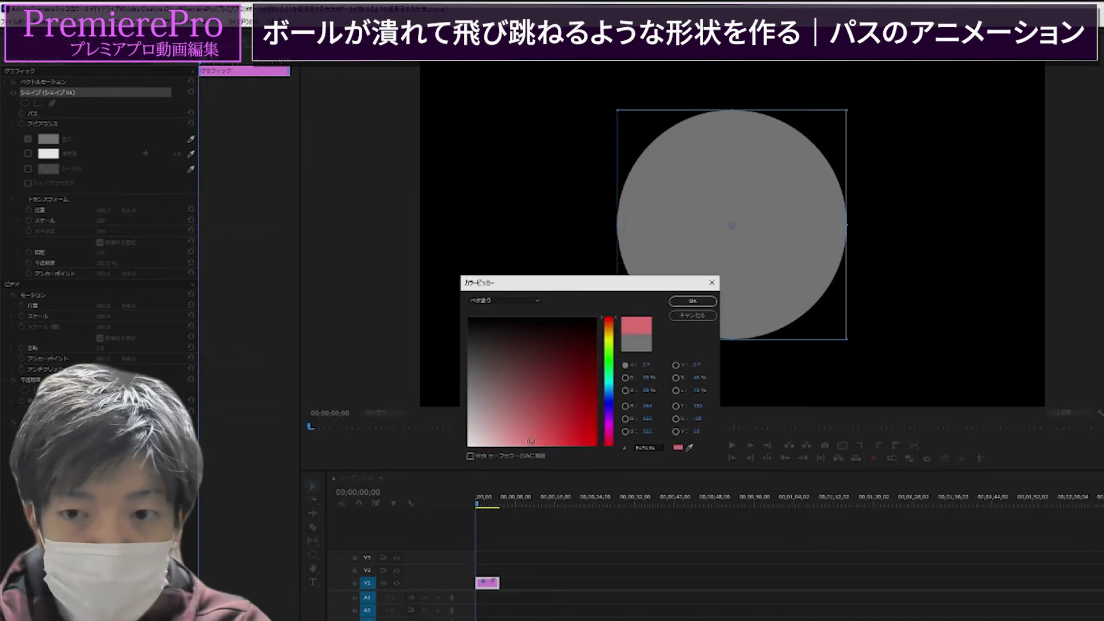
click(544, 447)
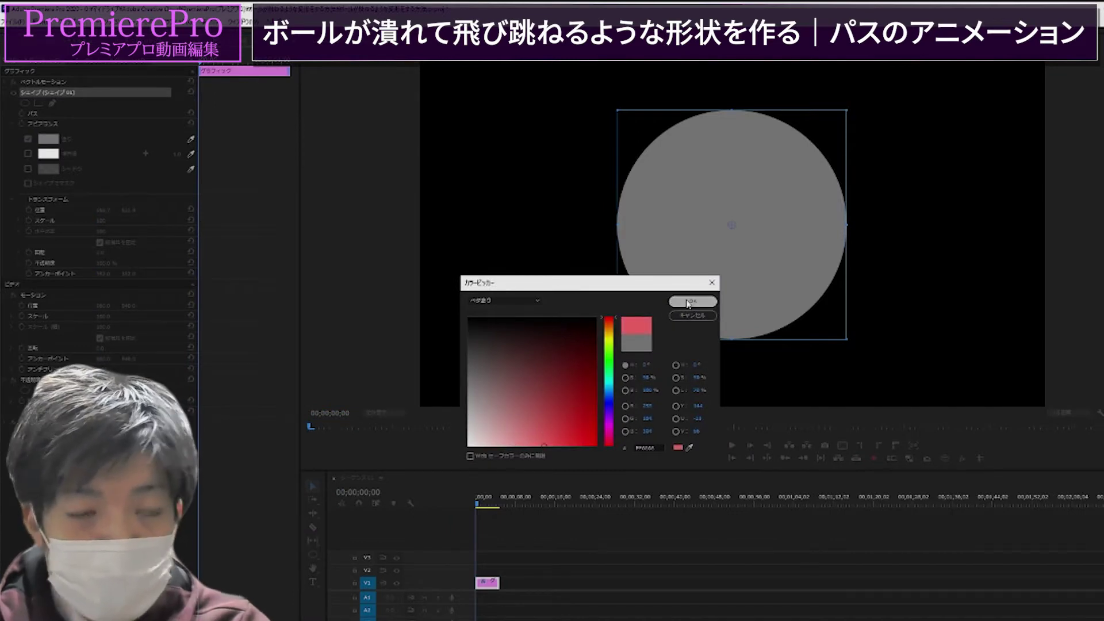
click(693, 301)
click(405, 298)
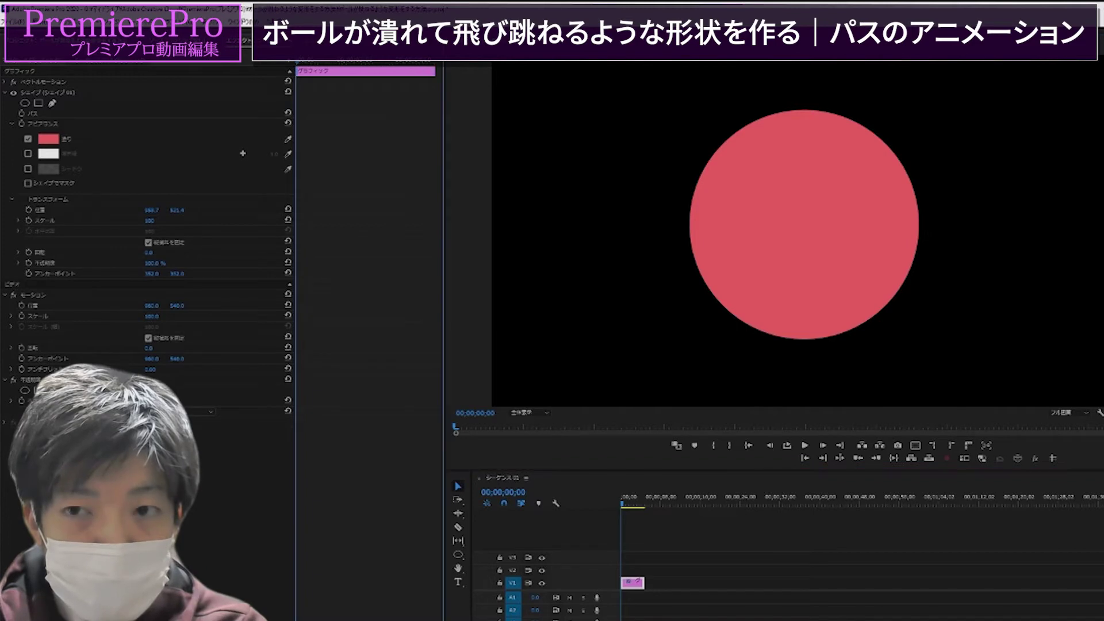
Keyframe the shape position at Y -155 on frame 2 and Y 716.4 on frame 14.
drag(297, 63, 302, 64)
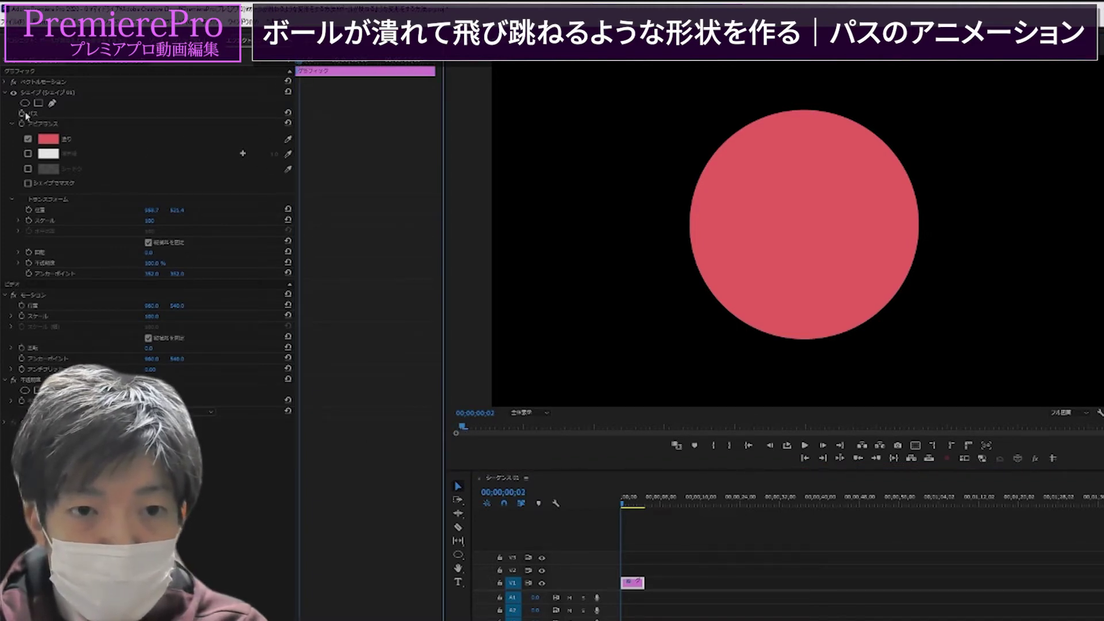
click(27, 210)
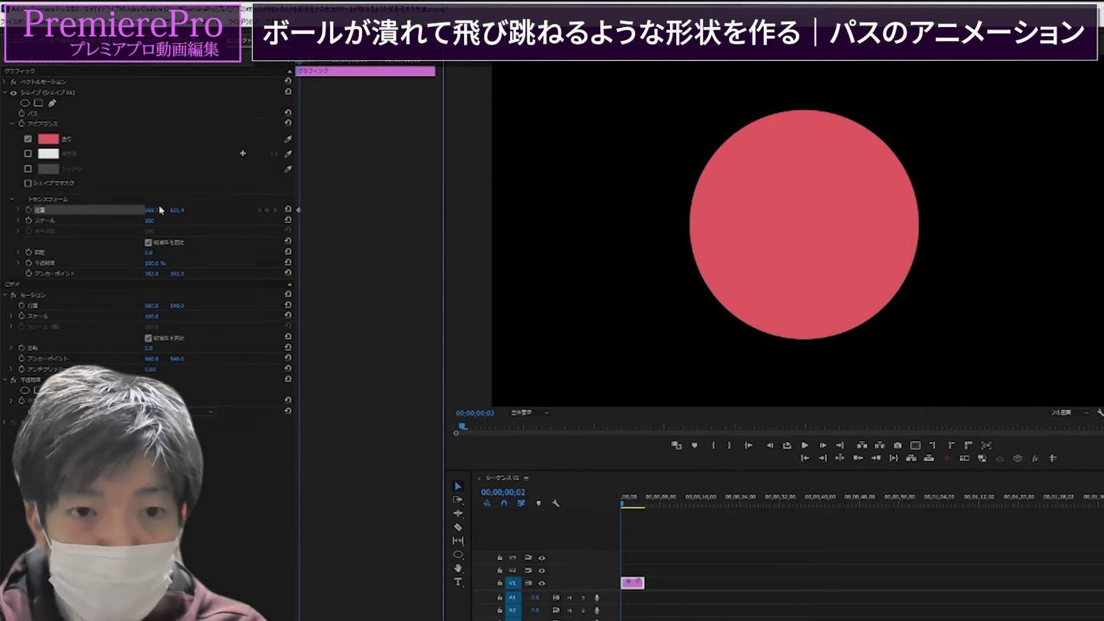
drag(152, 210, 92, 210)
drag(173, 214, 92, 215)
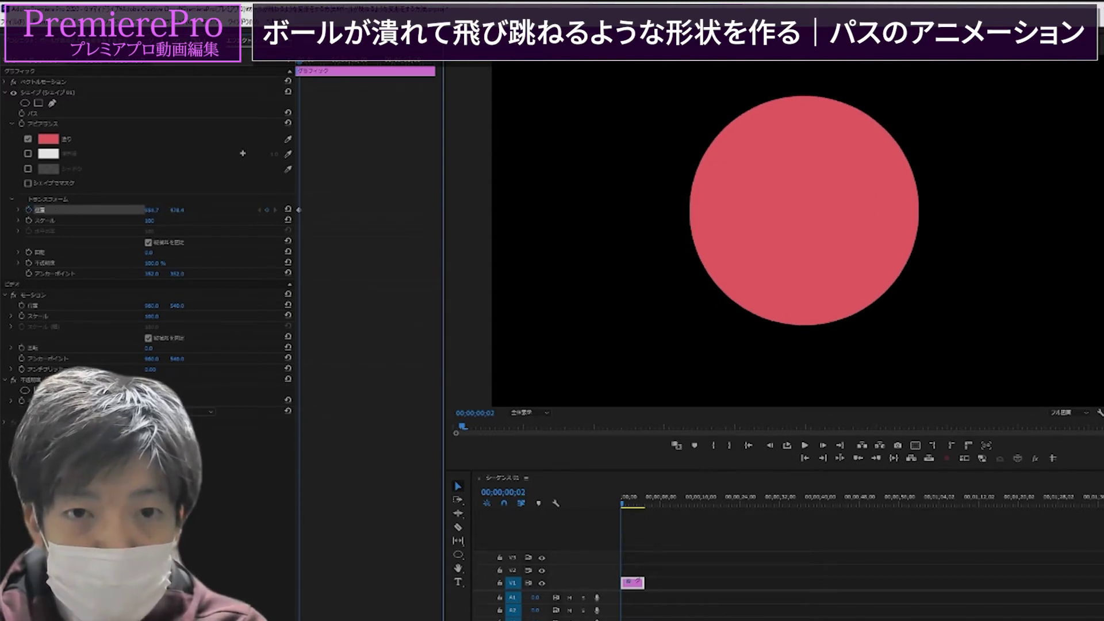
click(320, 61)
mouse_move(178, 211)
mouse_down()
mouse_move(241, 210)
mouse_move(175, 210)
mouse_up()
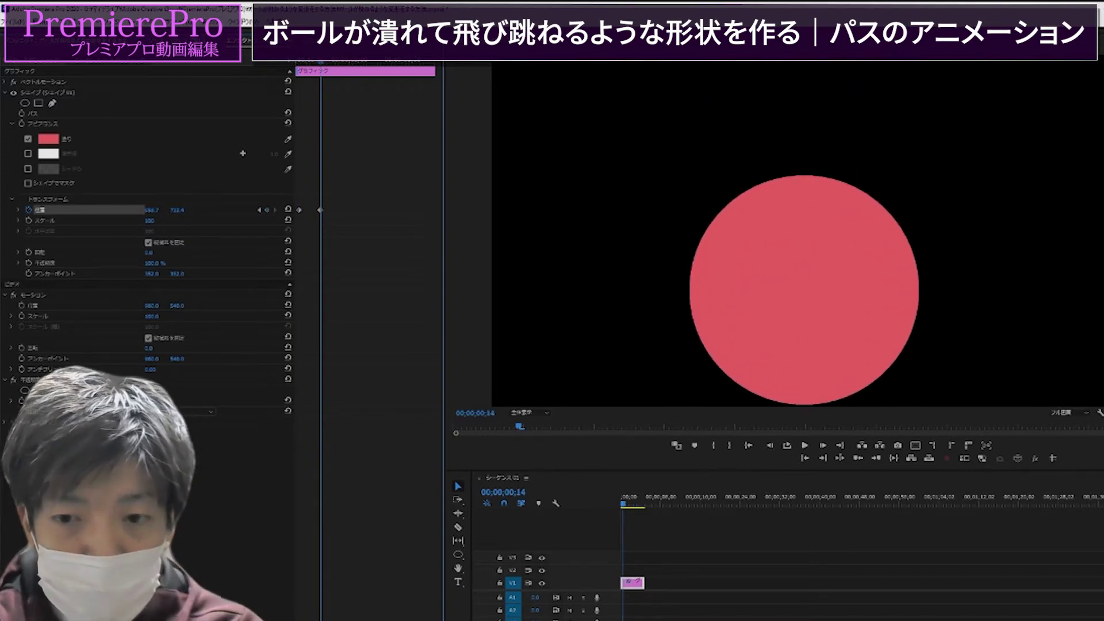
Preview the ball's drop from the first frame.
key(Home)
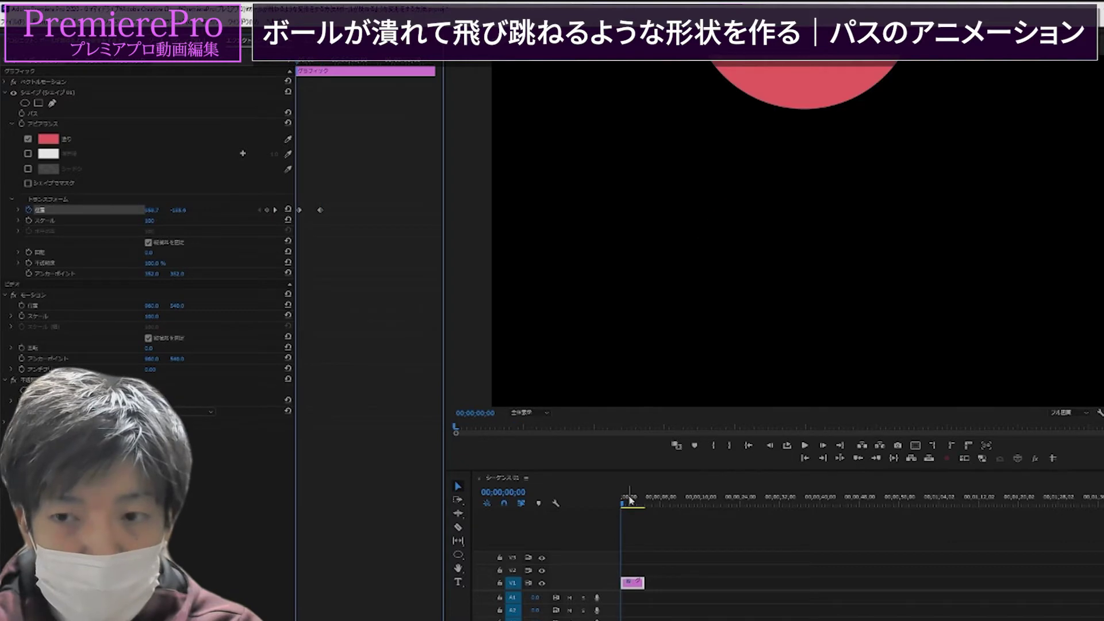
key(space)
key(Home)
key(space)
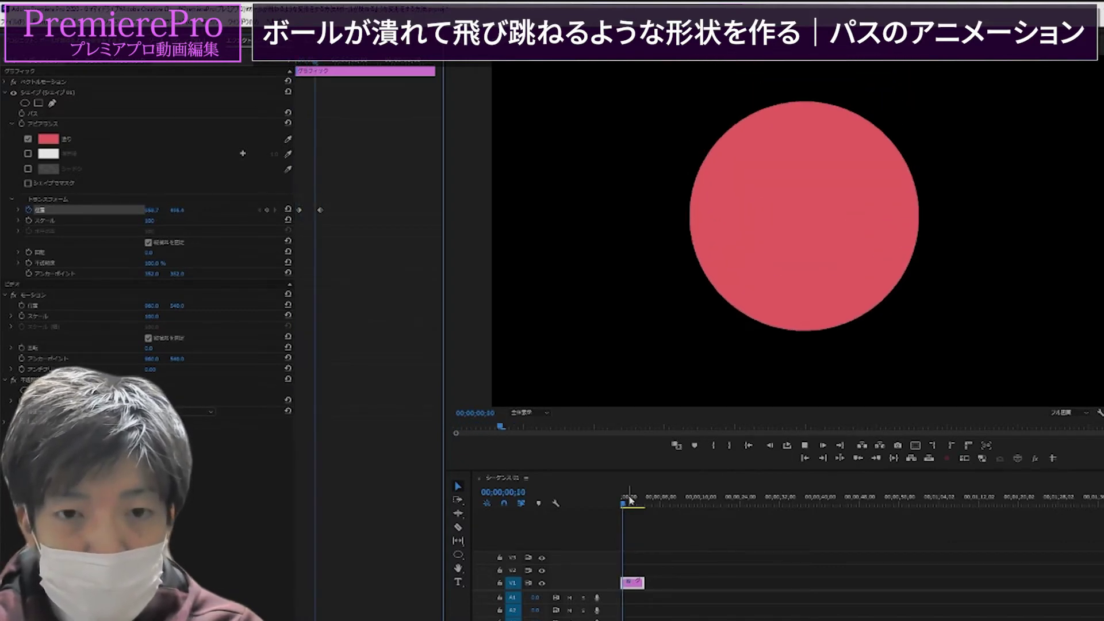
key(space)
key(space)
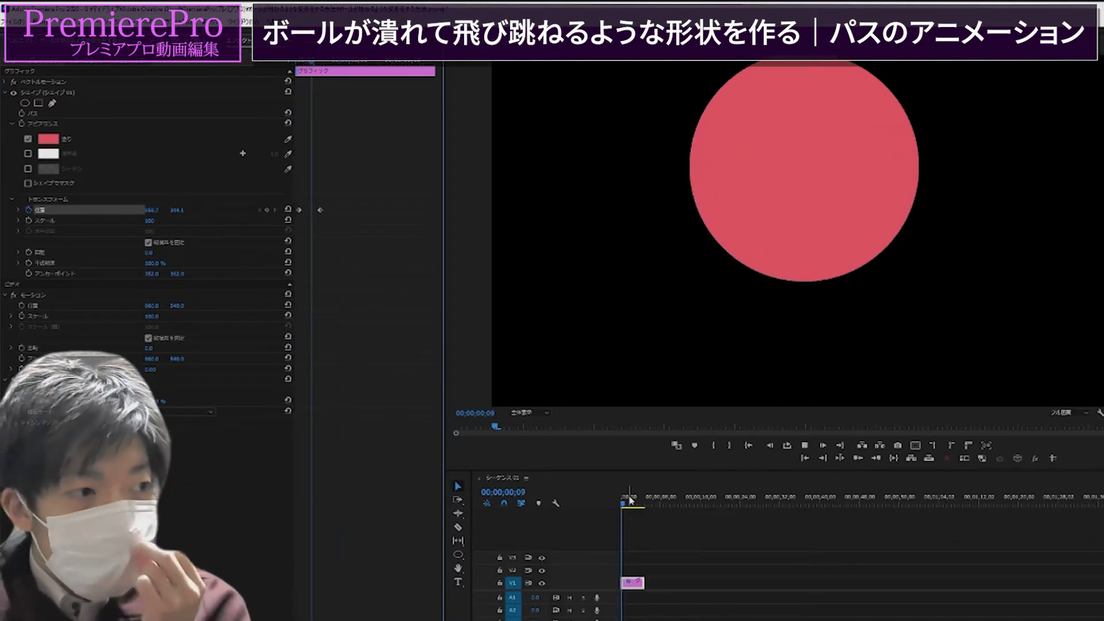
key(space)
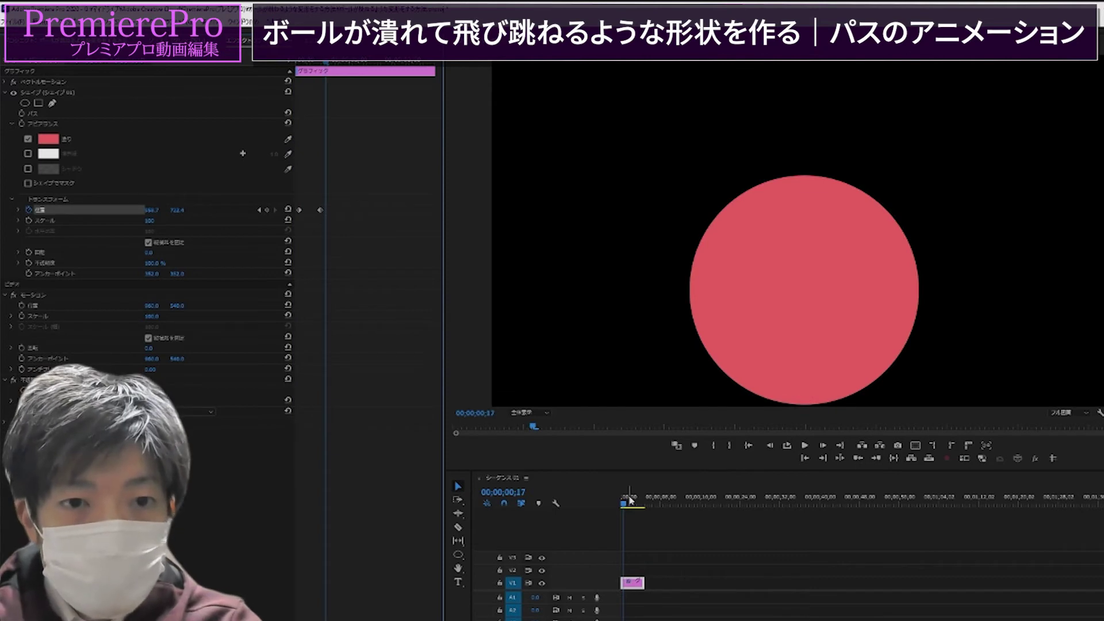
Add a small rebound keyframe at Y 607.4 on frame 23 and step through the keyframes.
click(337, 64)
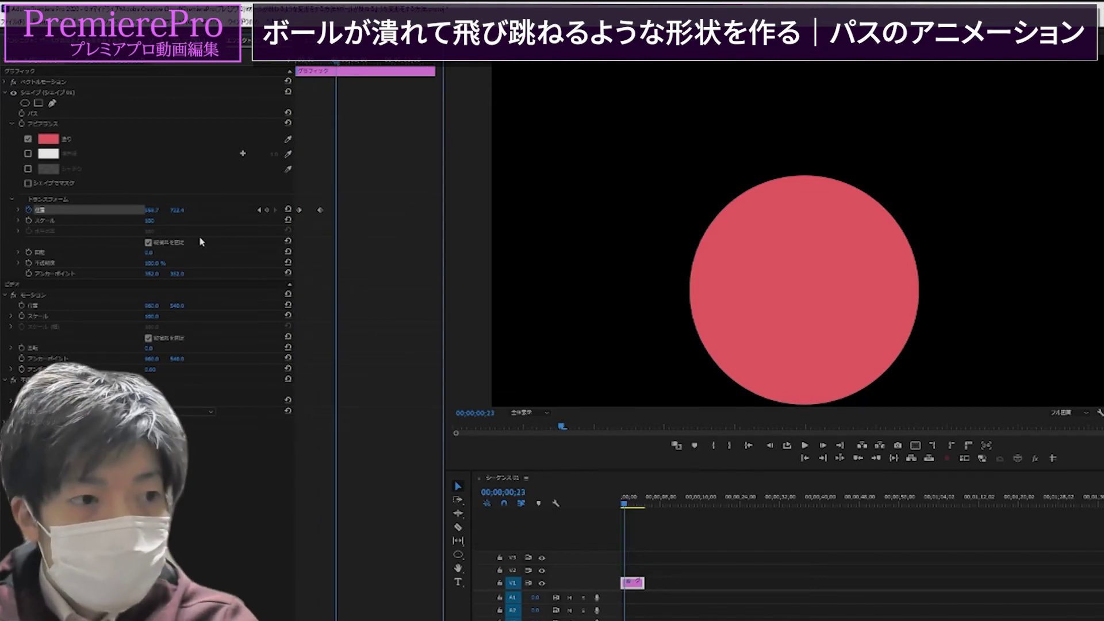
mouse_move(177, 209)
mouse_down()
mouse_move(155, 210)
mouse_move(181, 212)
mouse_up()
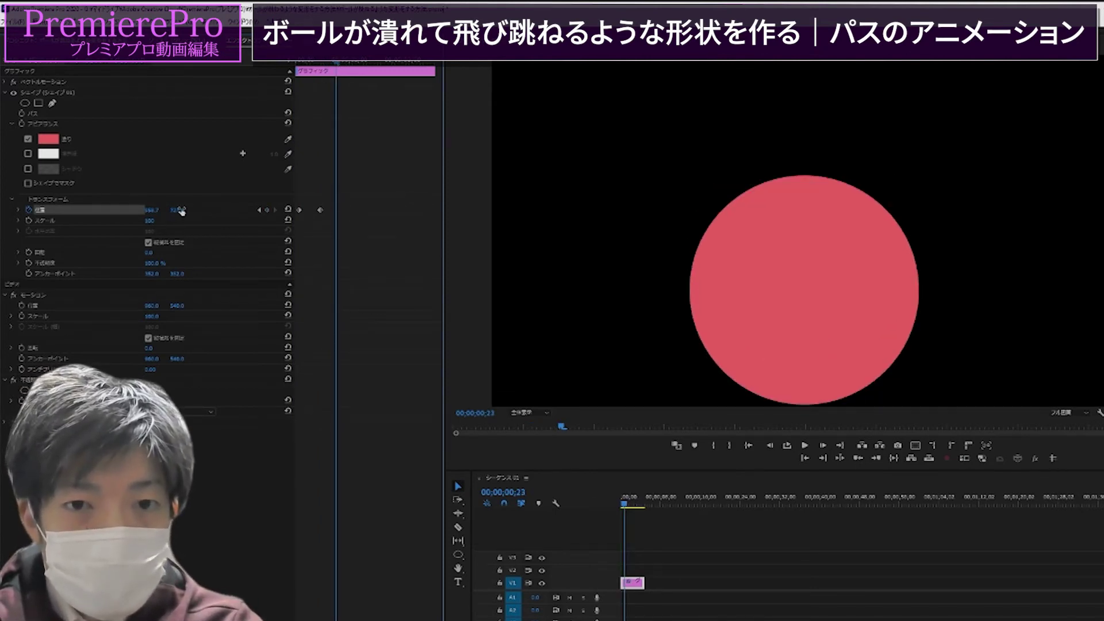
click(258, 210)
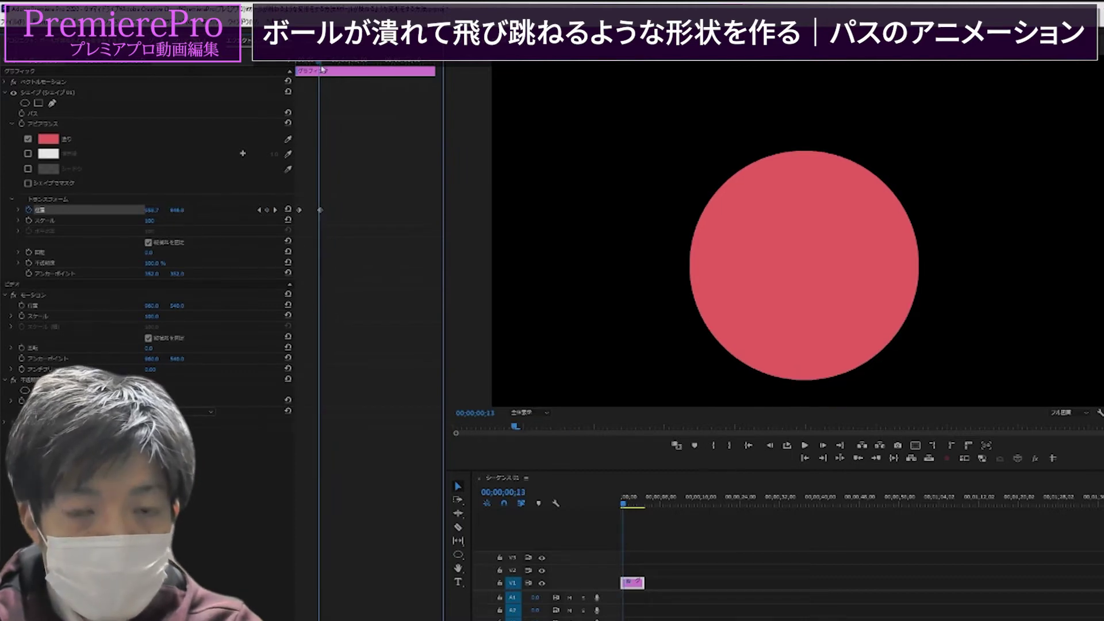
click(258, 209)
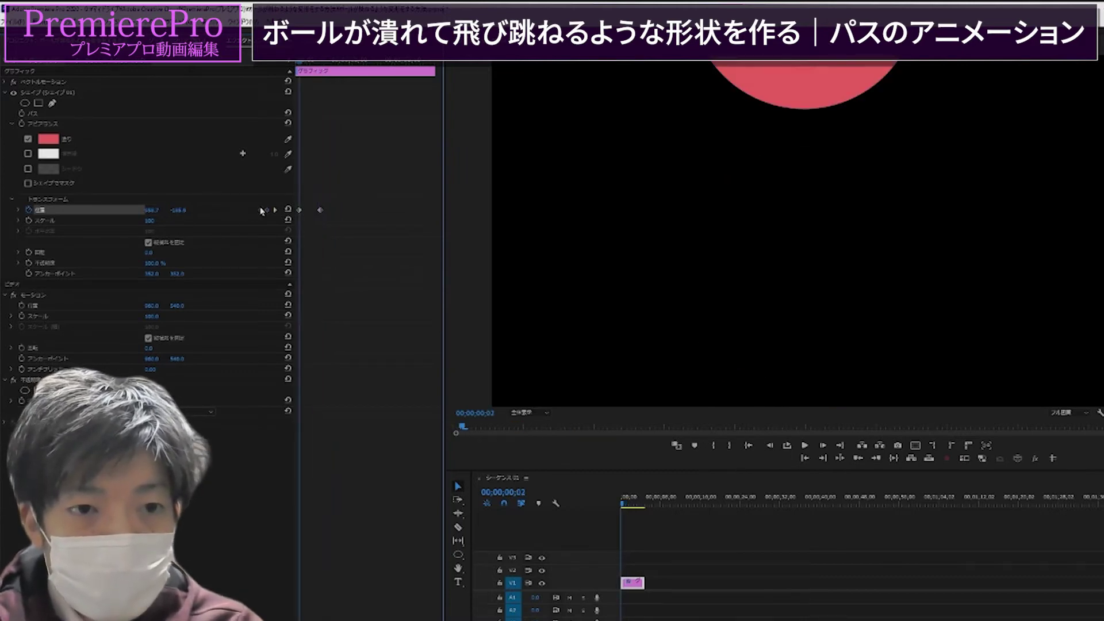
click(261, 211)
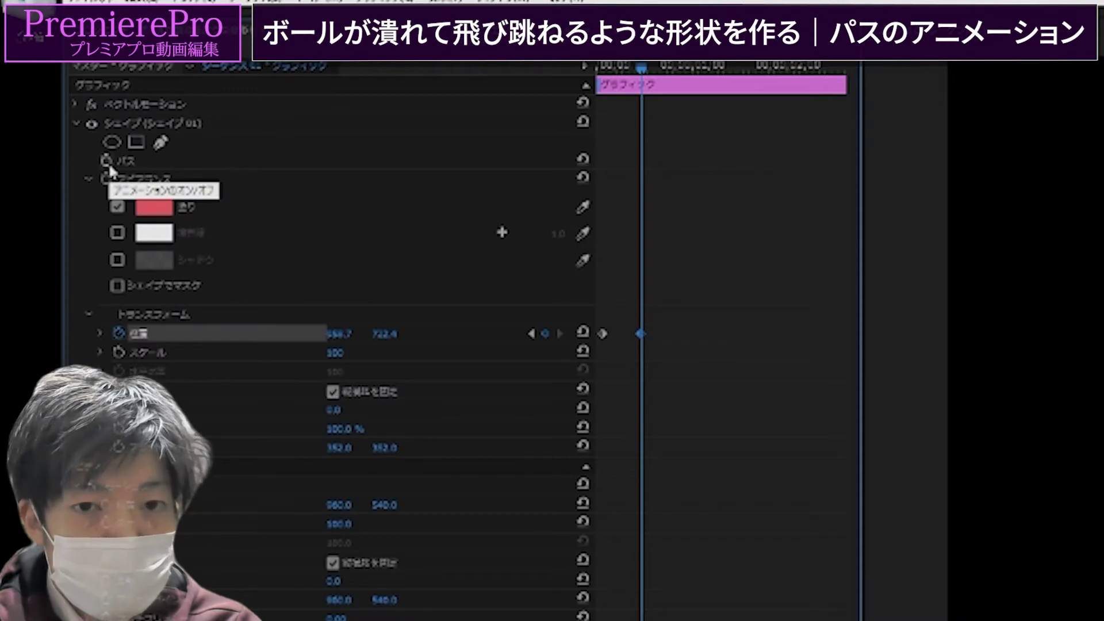
Add a Path keyframe at landing frame 14, then go to frame 24 and select the circle's path.
click(109, 163)
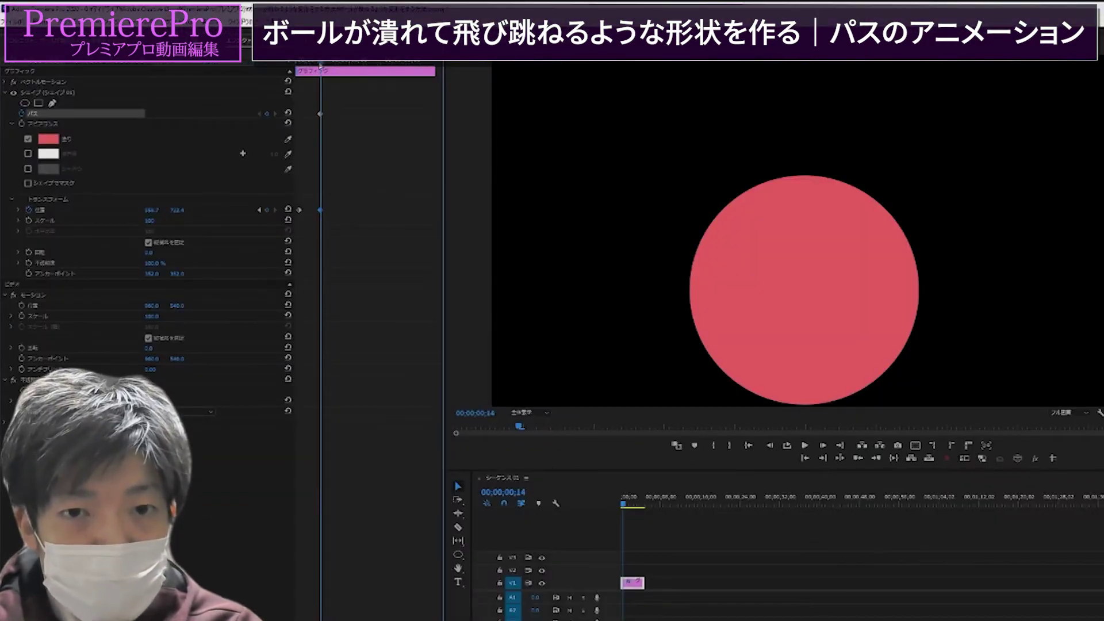
drag(321, 63, 338, 64)
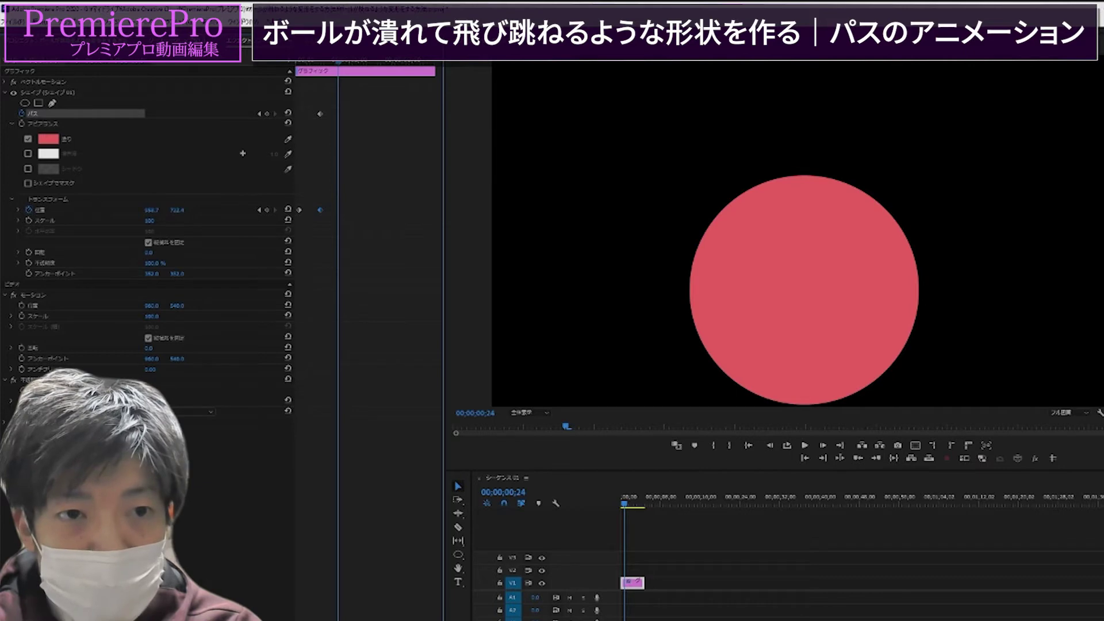
click(180, 210)
click(79, 112)
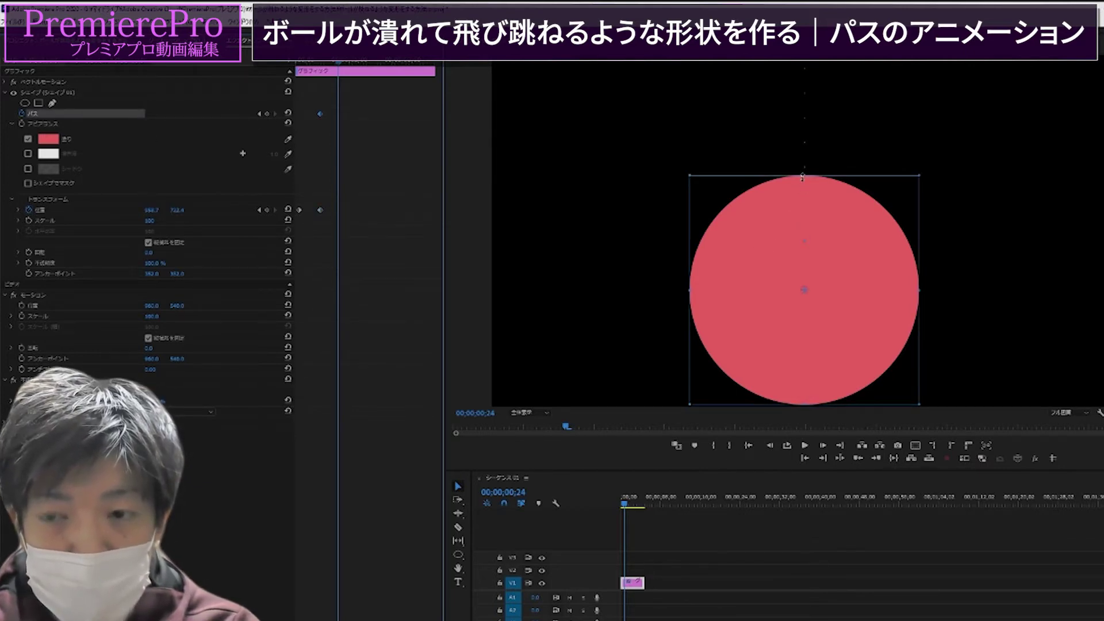
Squash the ball by lowering its top point, then step frame by frame to 00;00;01;02.
drag(805, 176, 799, 294)
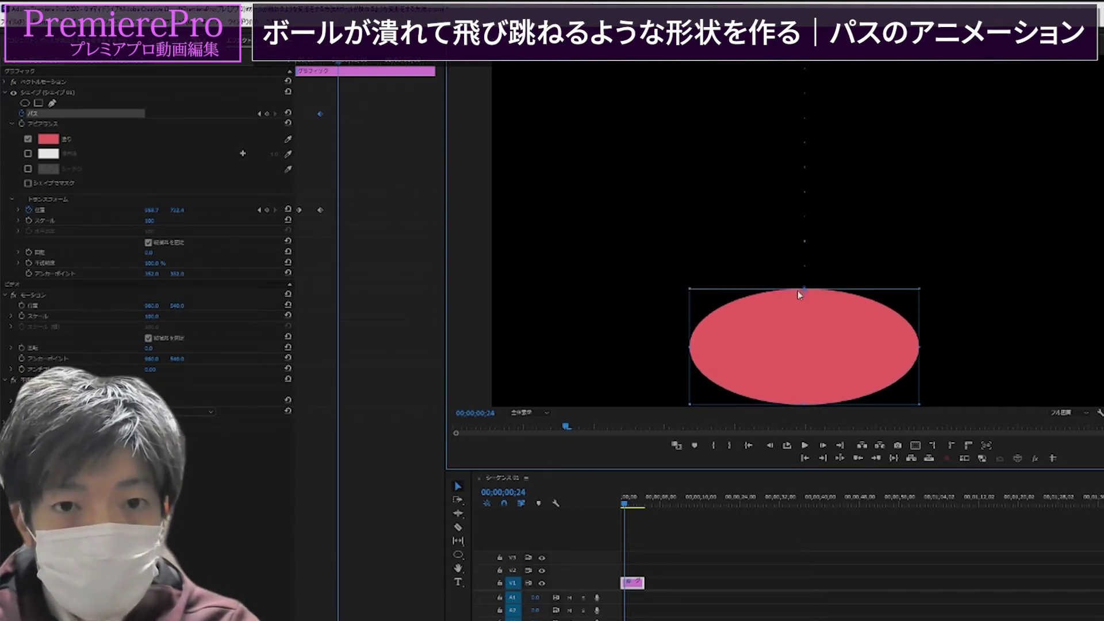
key(Left)
key(Left)
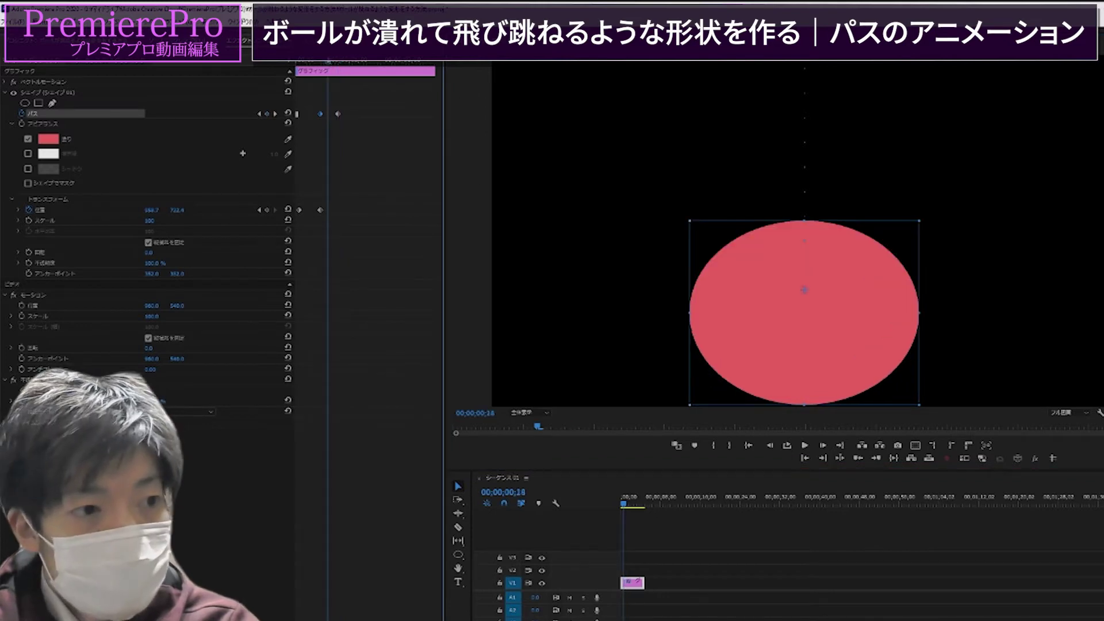
key(Left)
key(Left)
key(Left)
key(Left)
key(Right)
key(Right)
key(Right)
key(Right)
key(Right)
key(Right)
key(Right)
key(Left)
key(Left)
key(Left)
key(Left)
key(Left)
key(Left)
key(Right)
key(Right)
key(Right)
key(Right)
key(Right)
key(Right)
key(Right)
key(Left)
key(Left)
key(Left)
key(Right)
key(Right)
key(Right)
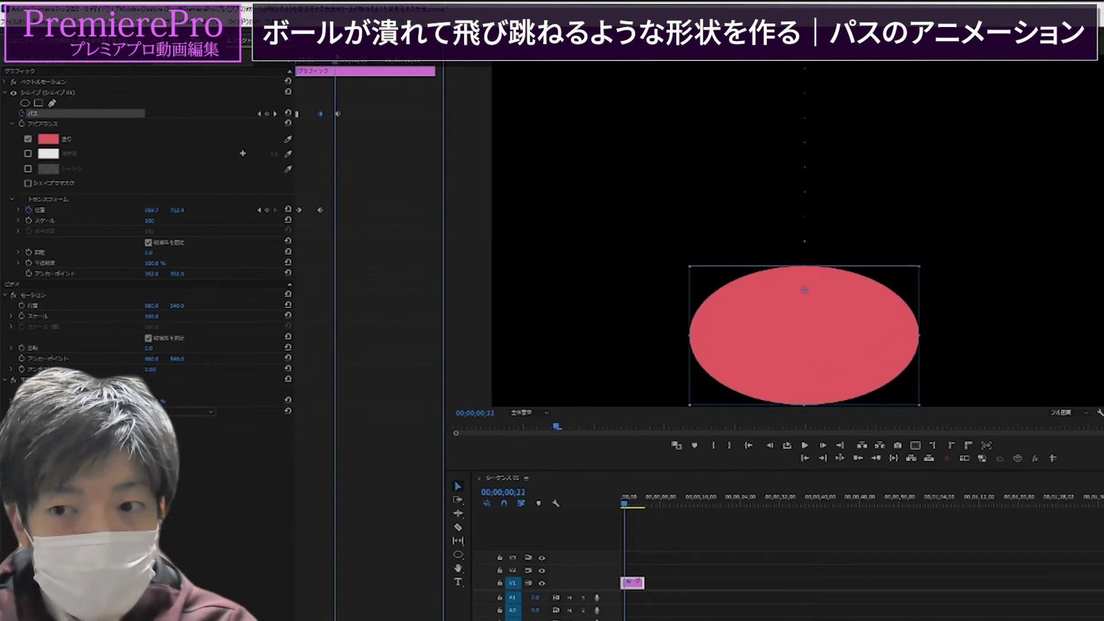
key(Right)
key(Right)
key(Right)
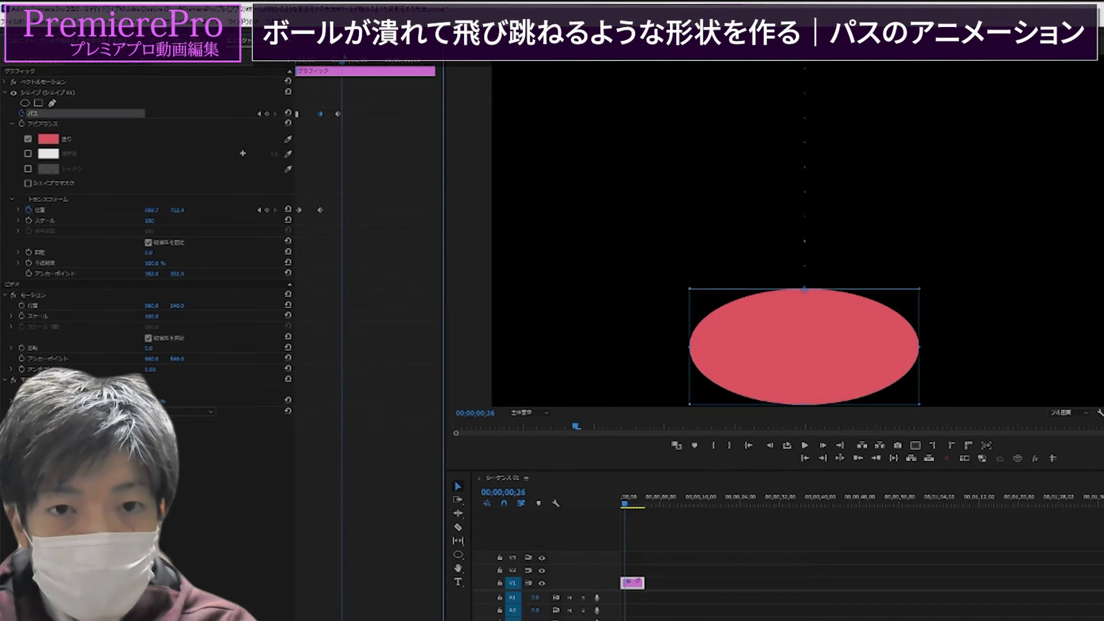
key(Right)
key(Right)
key(Right)
key(Right)
key(Right)
key(Right)
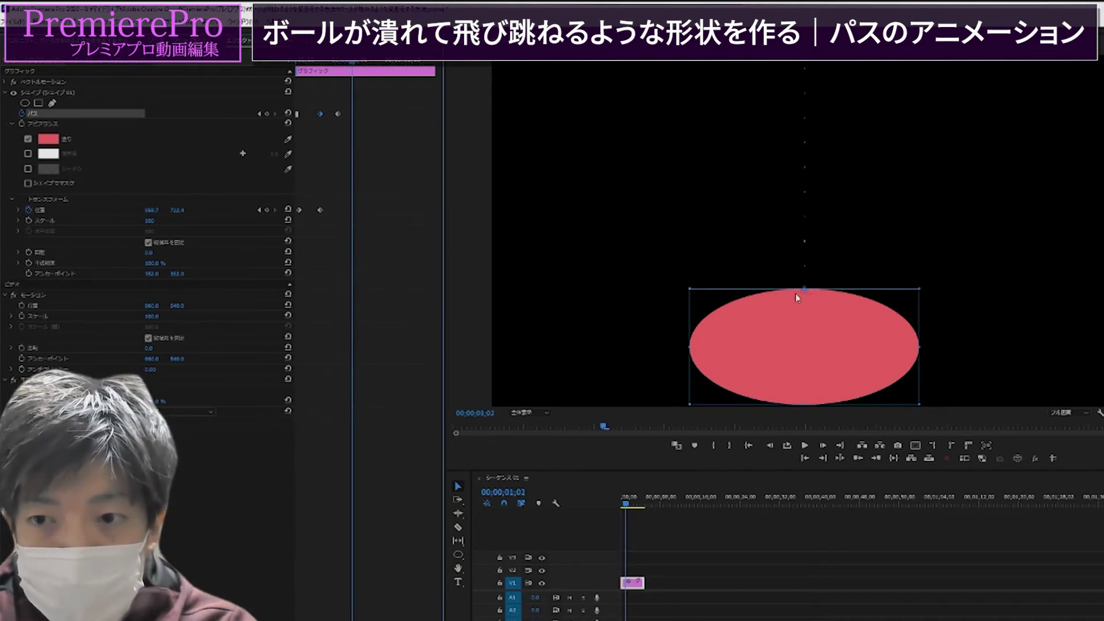
click(807, 297)
Nudge the ellipse to set a position keyframe and switch to the Pen tool.
drag(803, 300, 803, 295)
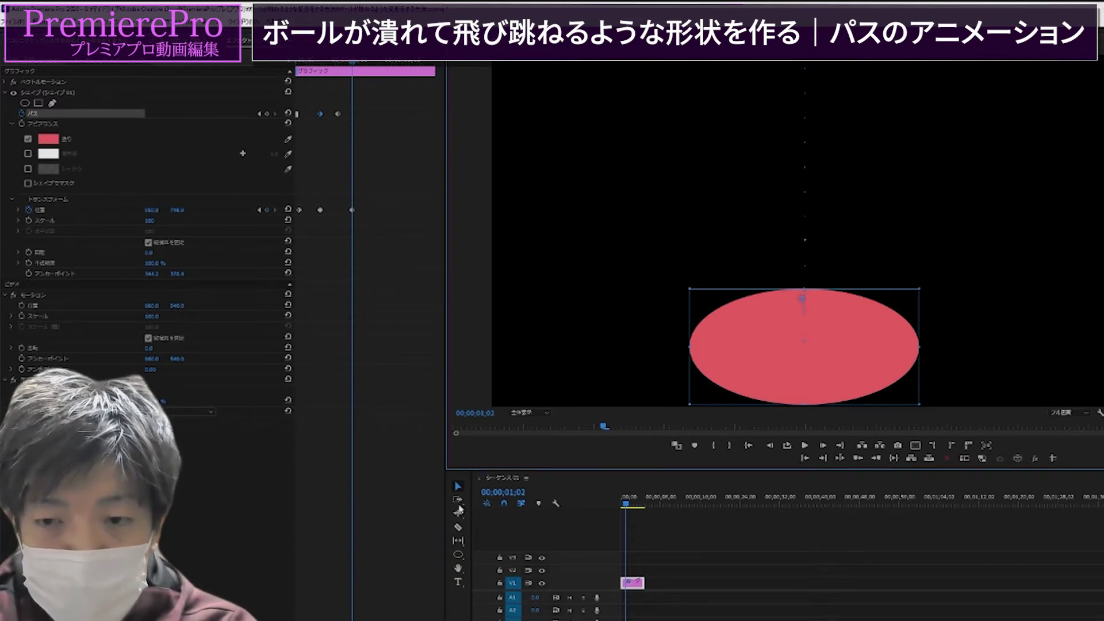
click(458, 554)
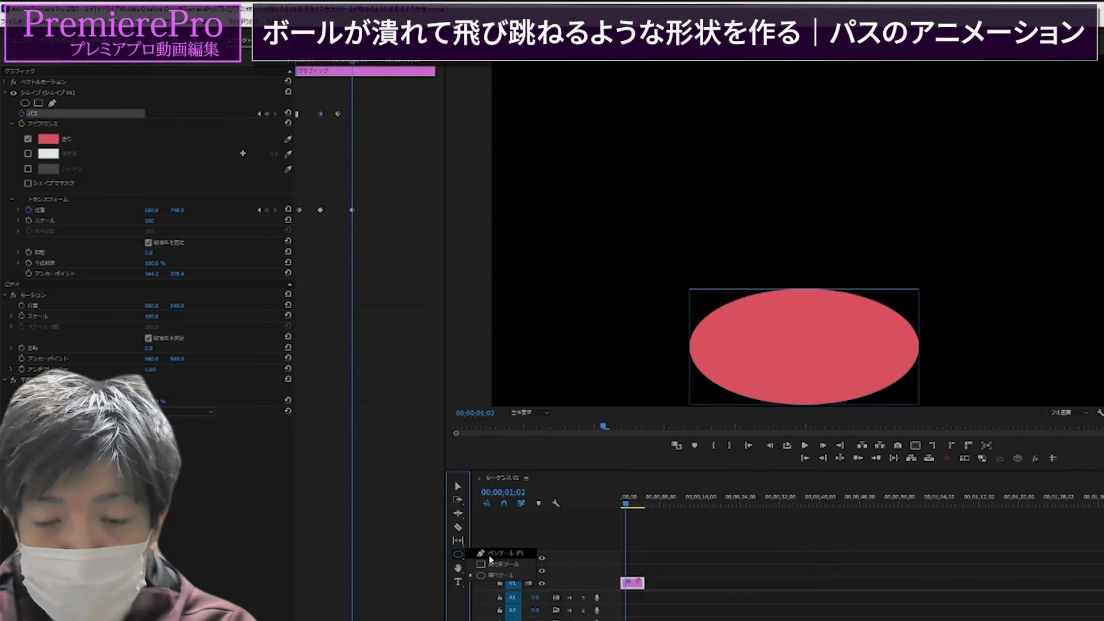
click(491, 554)
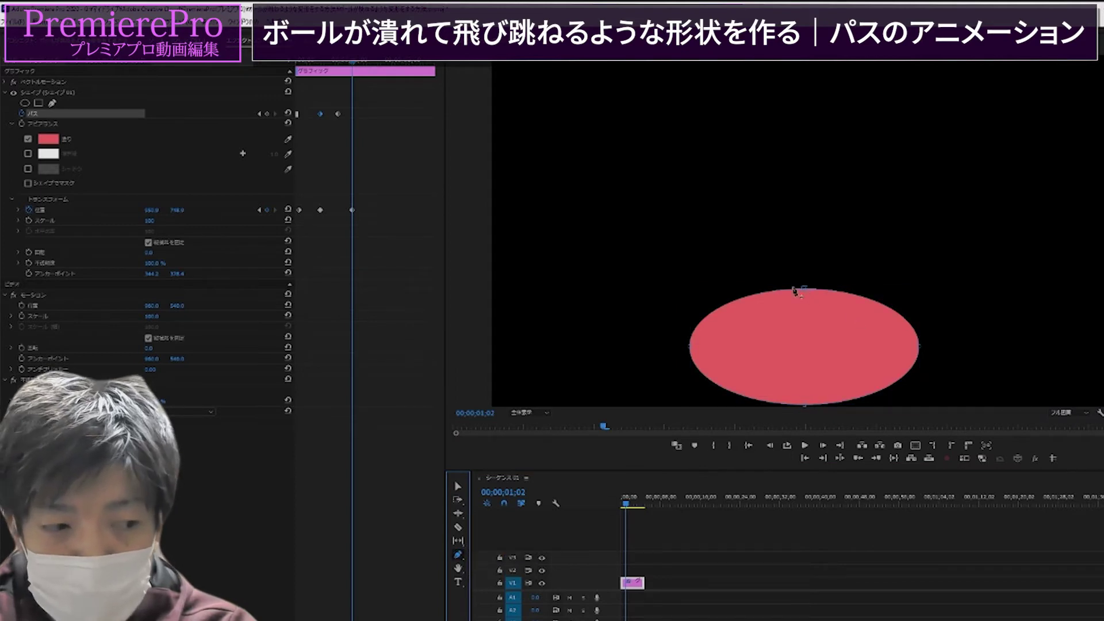
click(460, 555)
click(491, 555)
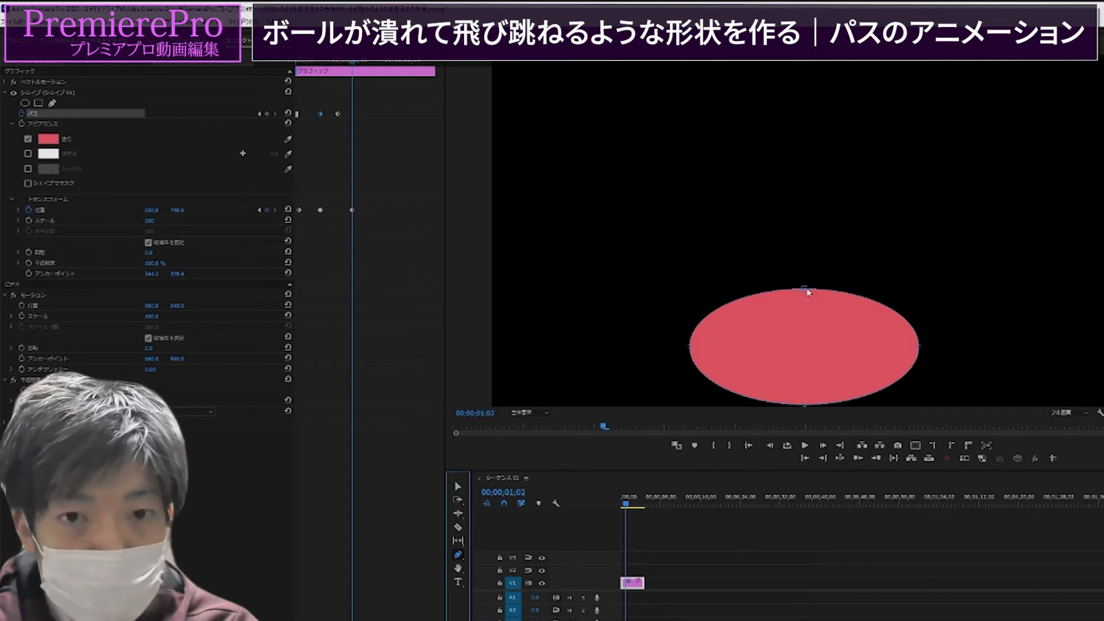
Pull the ellipse's top point down, undo the stray pen point, and select the graphic clip.
drag(805, 292, 805, 330)
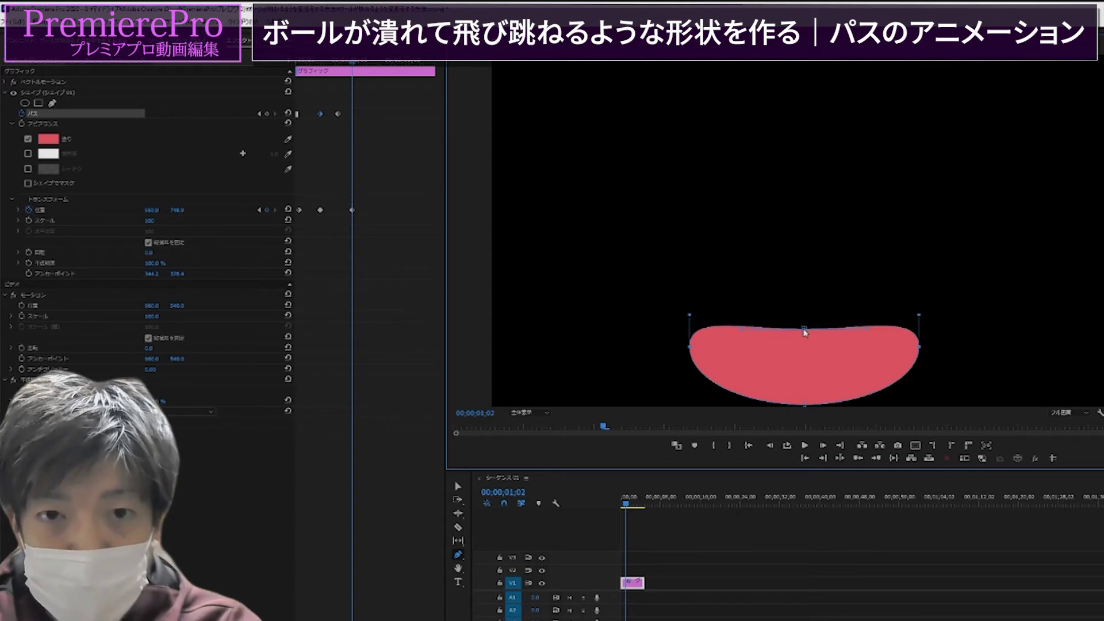
drag(804, 287, 803, 328)
key(ctrl+z)
click(636, 585)
click(724, 364)
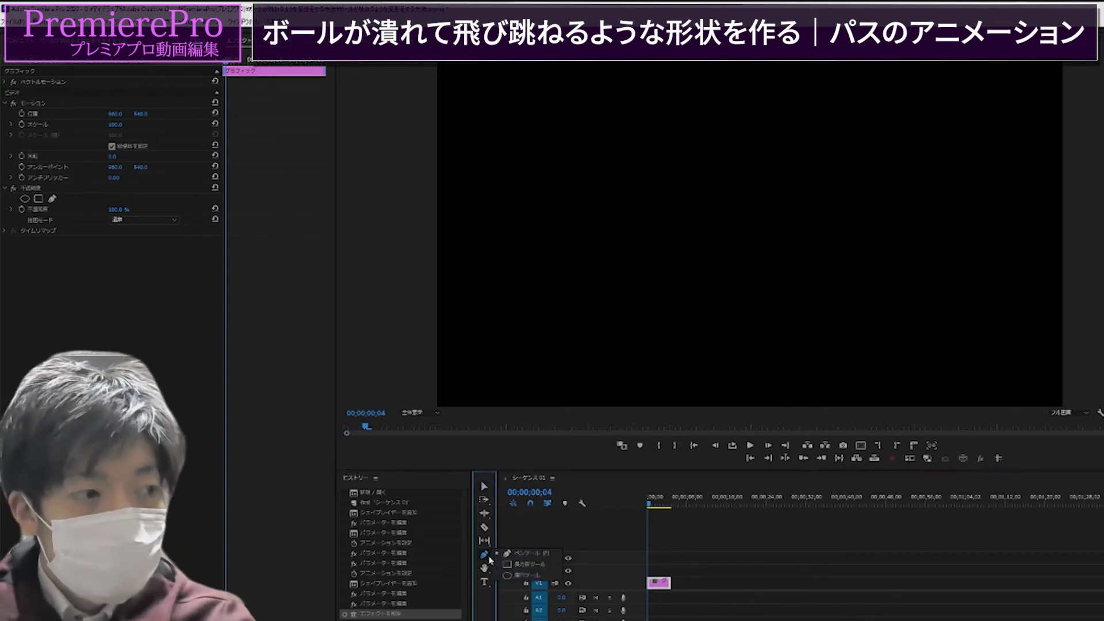
Draw a new red circle with the Ellipse tool and move it up near the frame top.
drag(490, 560, 520, 575)
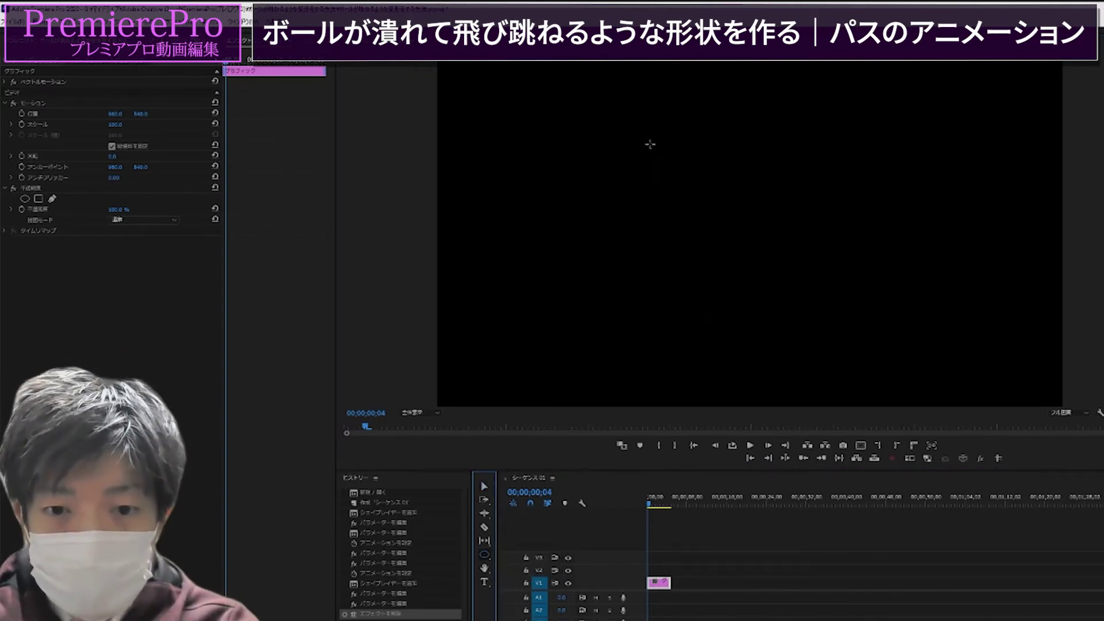
drag(616, 100, 863, 347)
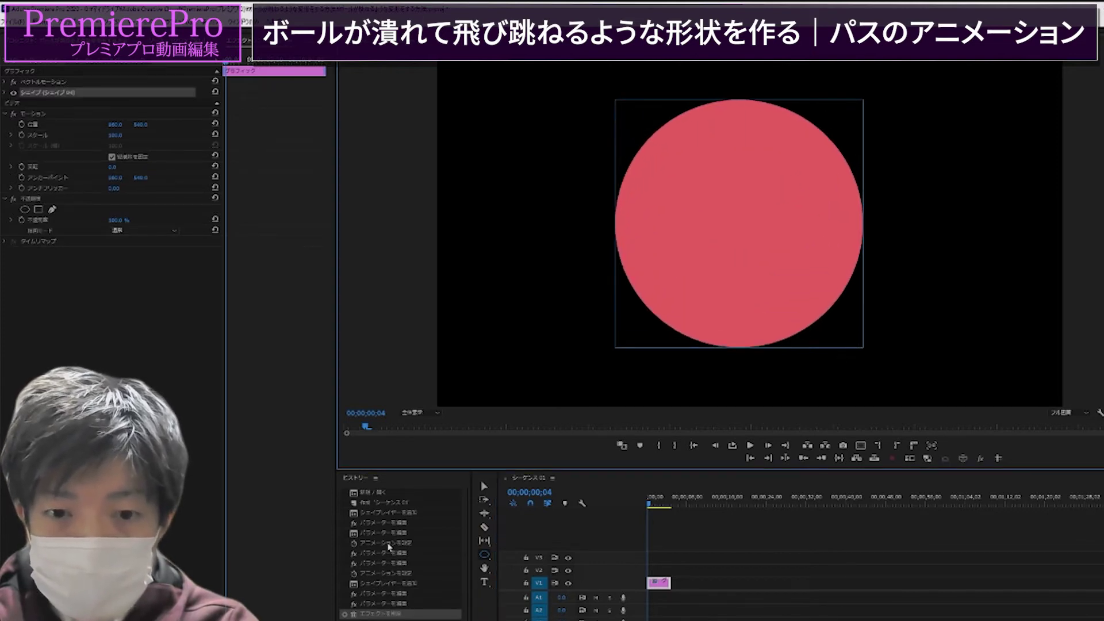
key(v)
drag(767, 257, 795, 242)
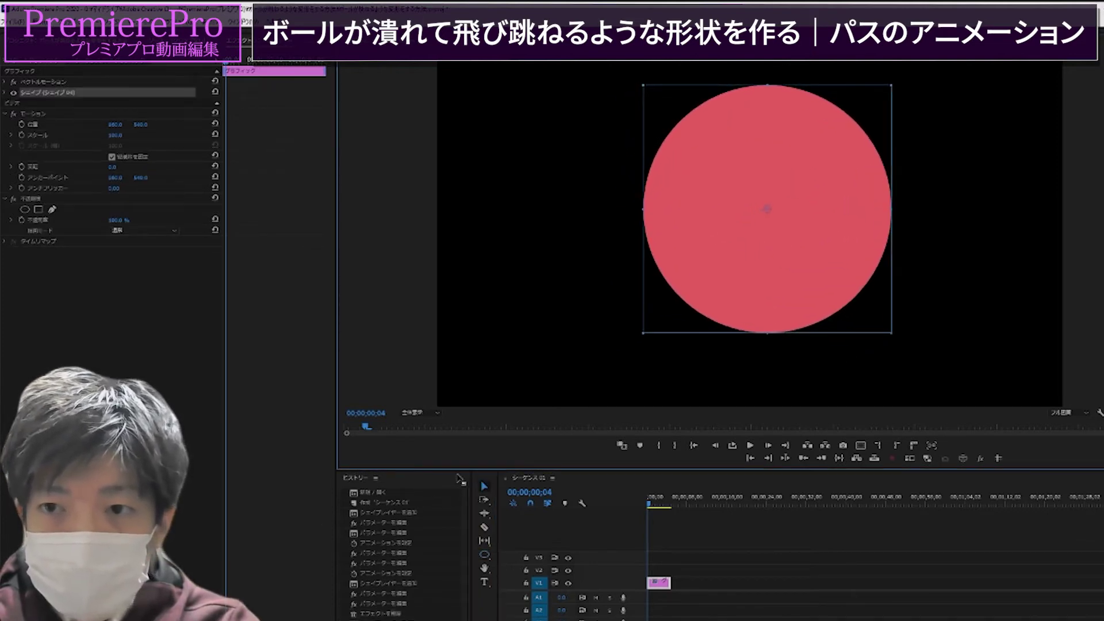
click(357, 483)
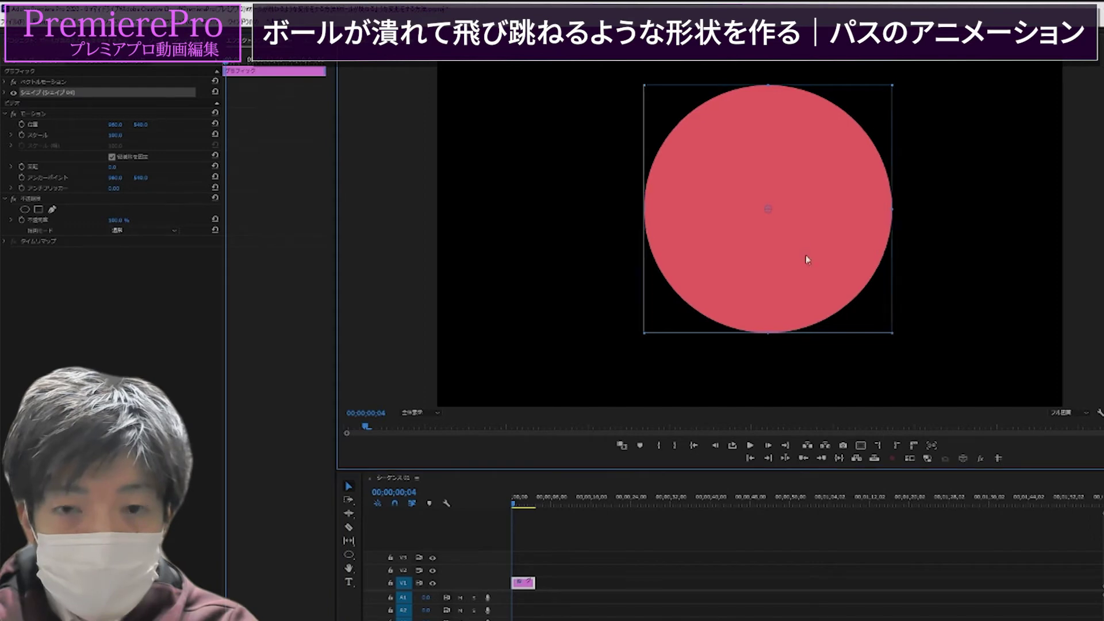
drag(805, 258, 805, 237)
Remove the Motion Position keyframes and set the clip's Position Y to 540.
click(21, 124)
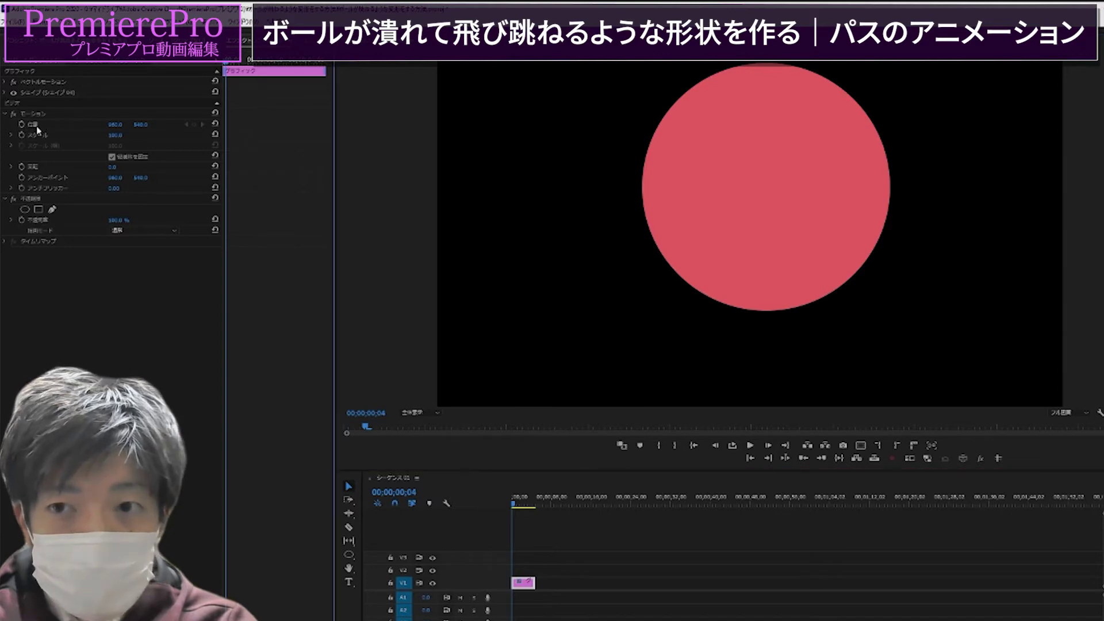
mouse_move(141, 124)
mouse_down()
mouse_move(92, 124)
mouse_move(227, 124)
mouse_up()
click(245, 66)
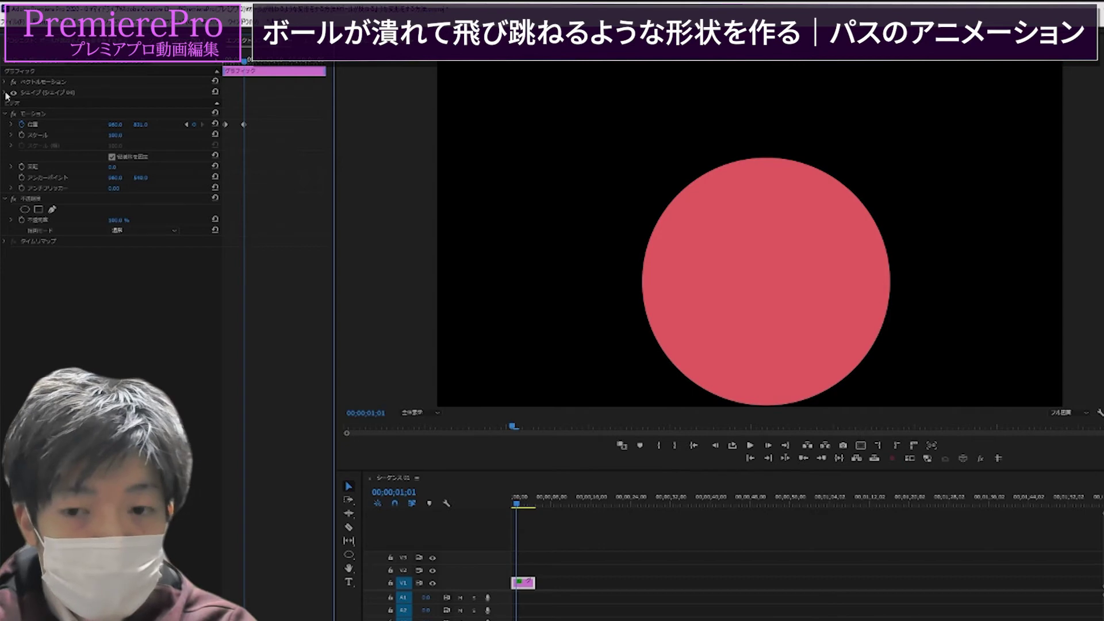
click(21, 124)
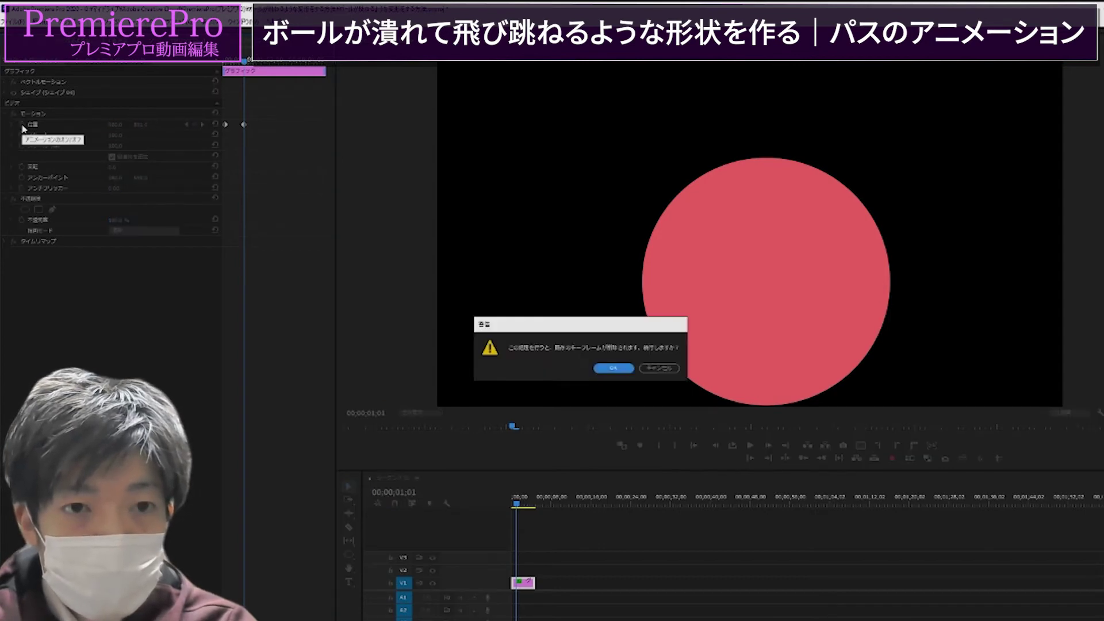
key(Return)
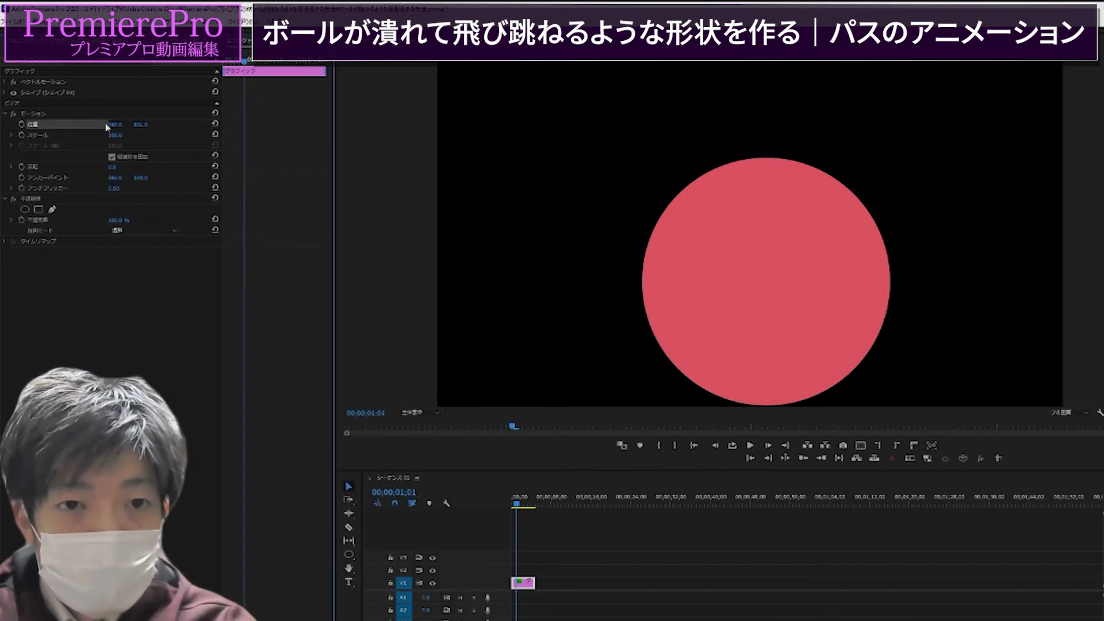
click(145, 124)
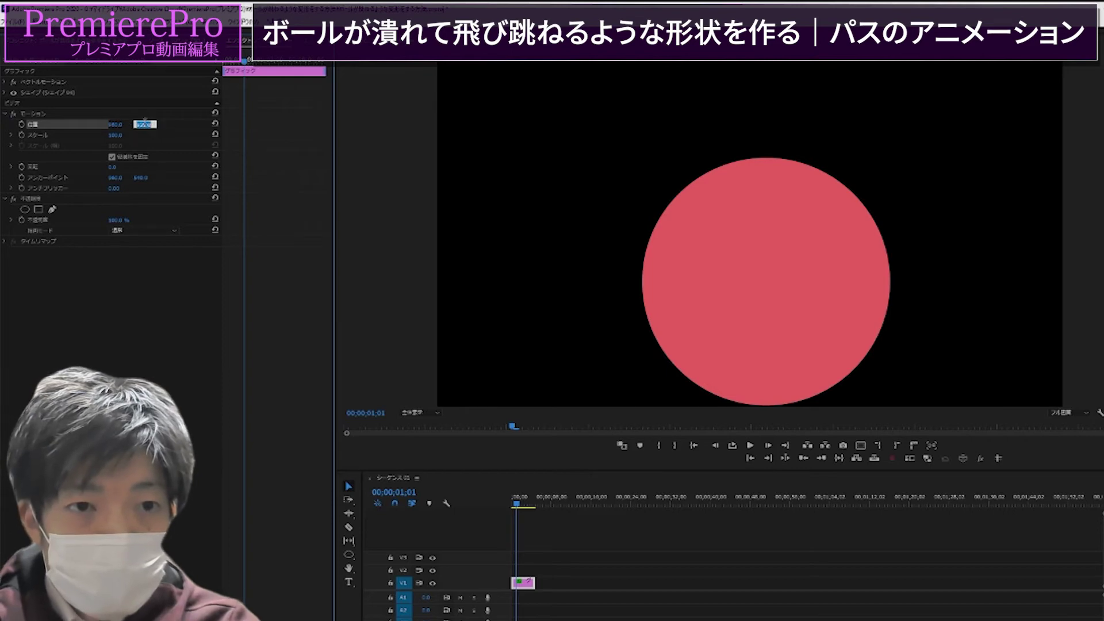
text(540)
key(Return)
click(5, 114)
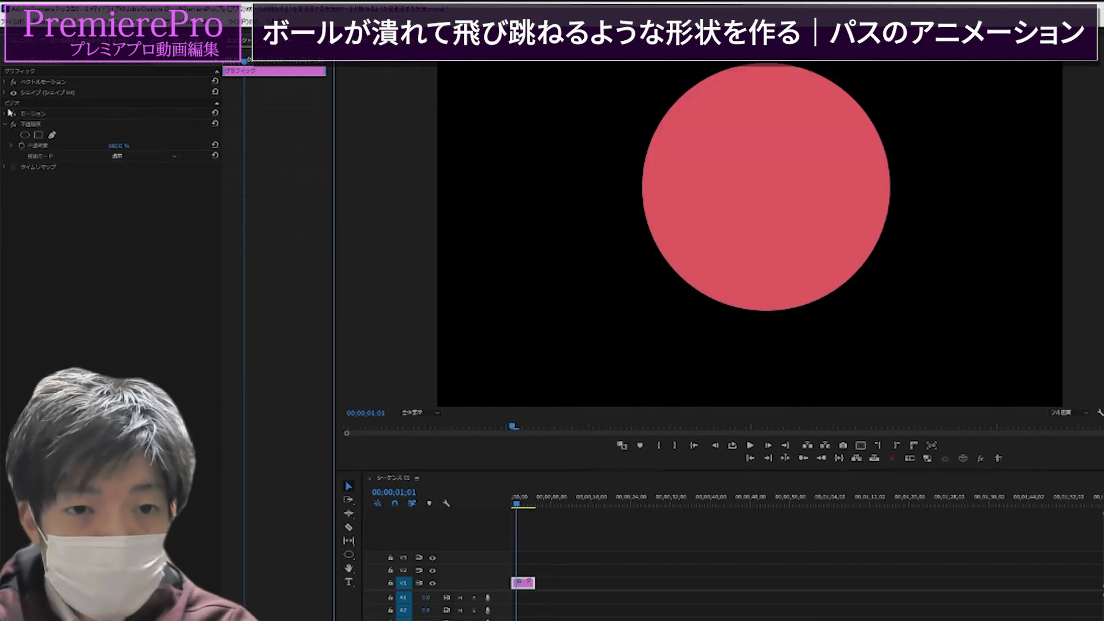
Keyframe the shape's Transform Position Y at -393.4 on 00;00;00;09 and 671.6 on 00;00;01;01.
click(5, 93)
click(75, 210)
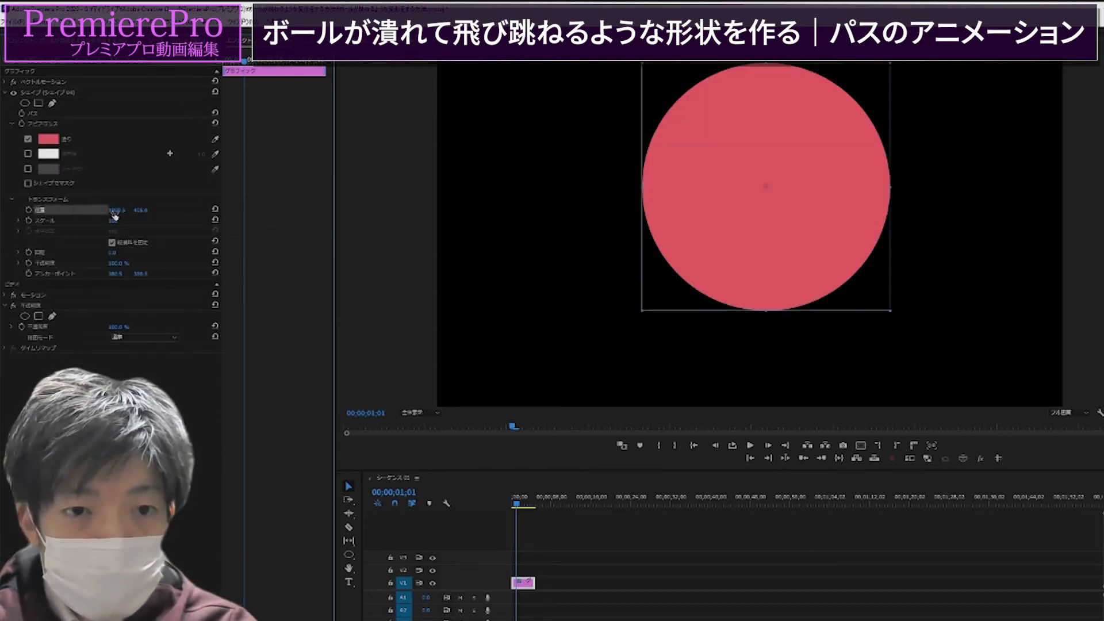
drag(244, 60, 228, 65)
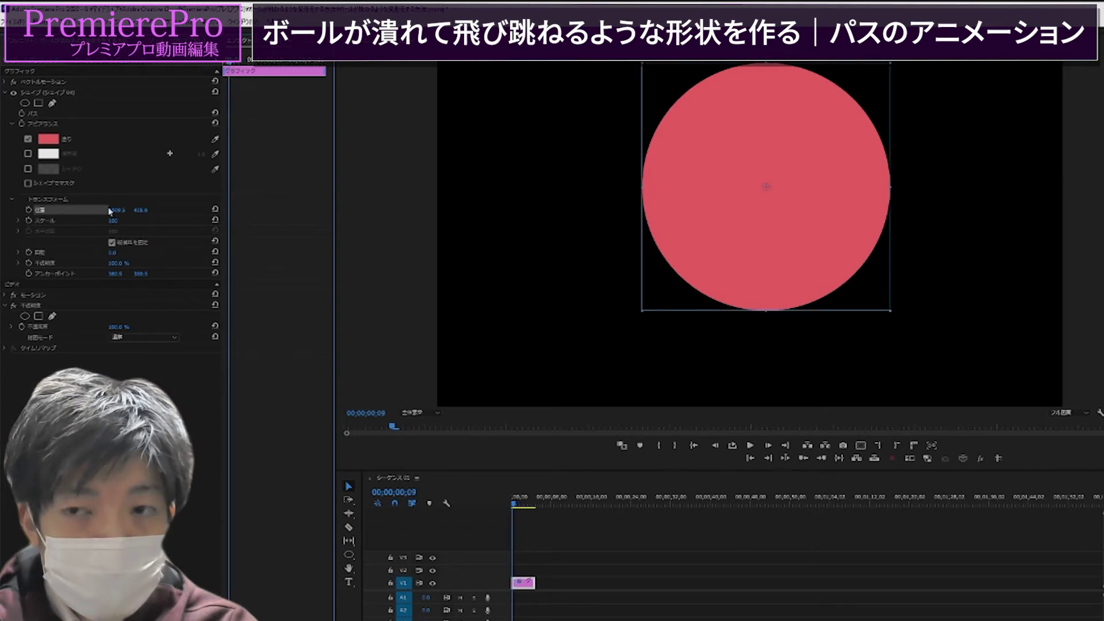
click(29, 210)
mouse_move(140, 210)
mouse_down()
mouse_move(87, 210)
mouse_move(271, 110)
mouse_up()
drag(240, 61, 244, 61)
mouse_move(138, 210)
mouse_down()
mouse_move(207, 210)
mouse_move(150, 210)
mouse_up()
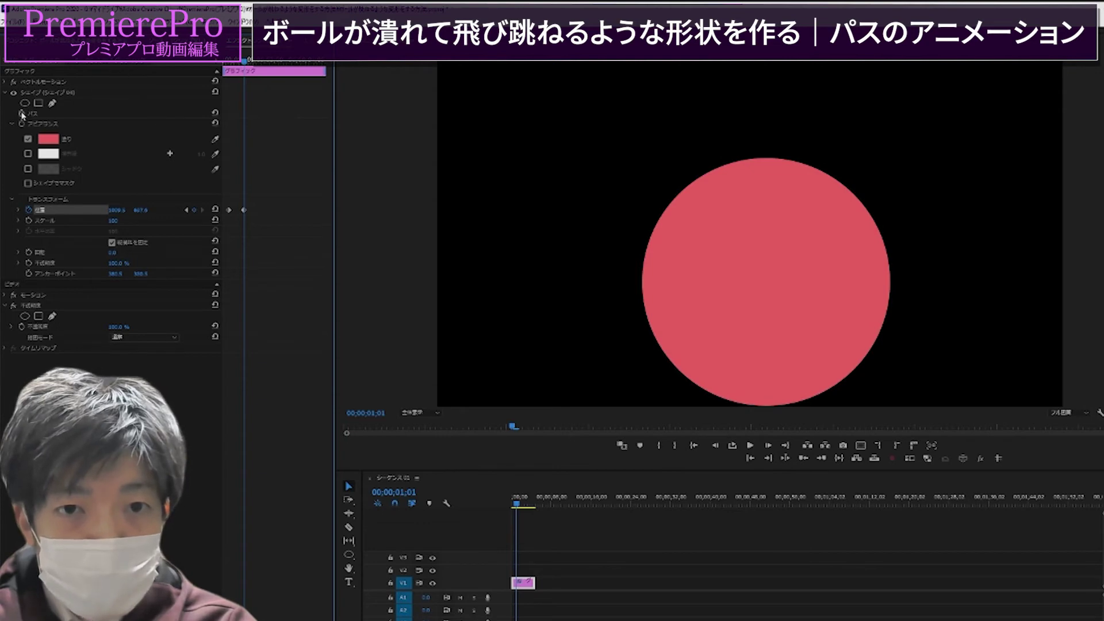
Keyframe the circle's Path and drag its top down to squash it into a flat ellipse.
click(22, 113)
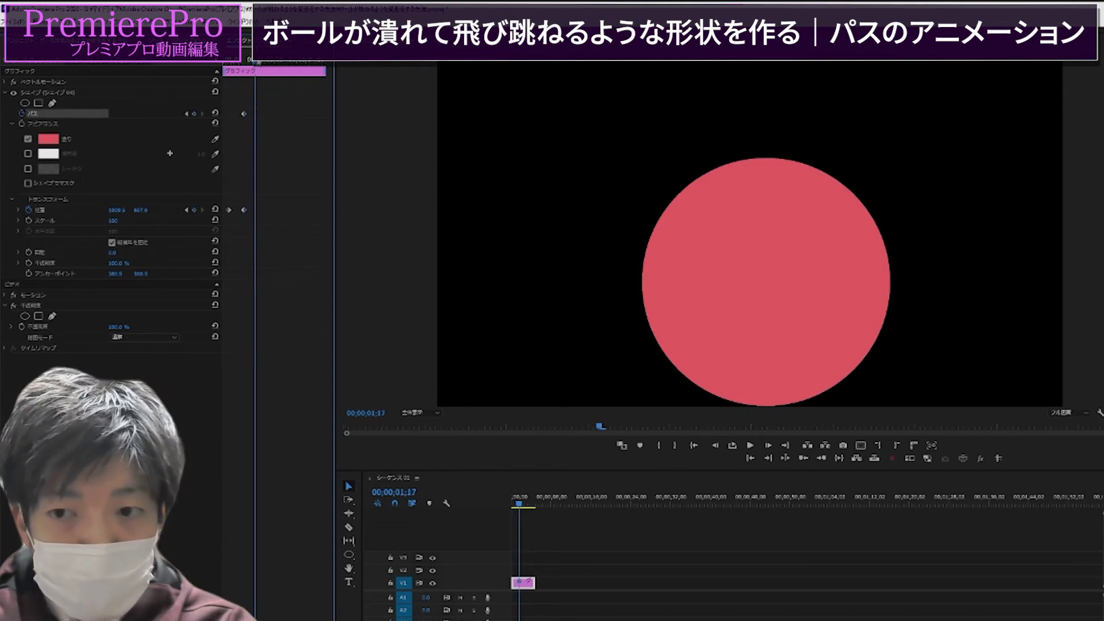
click(756, 326)
drag(766, 158, 765, 258)
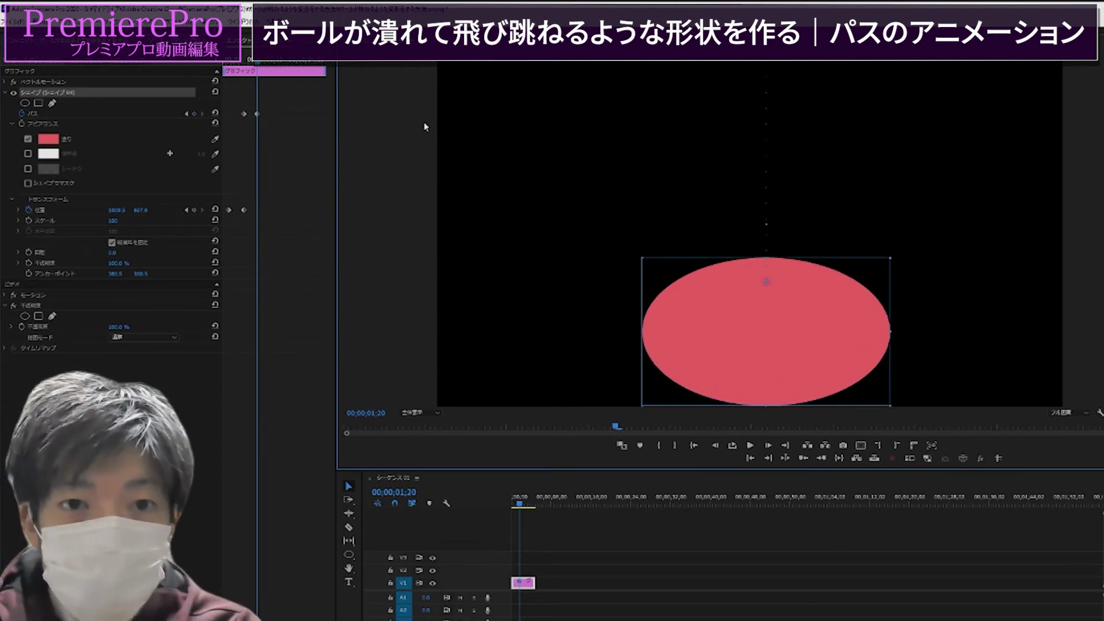
On the next frame, use the Pen tool to pull the ellipse's top anchor down.
key(Right)
key(Right)
key(Right)
key(Right)
key(Right)
key(Right)
key(Right)
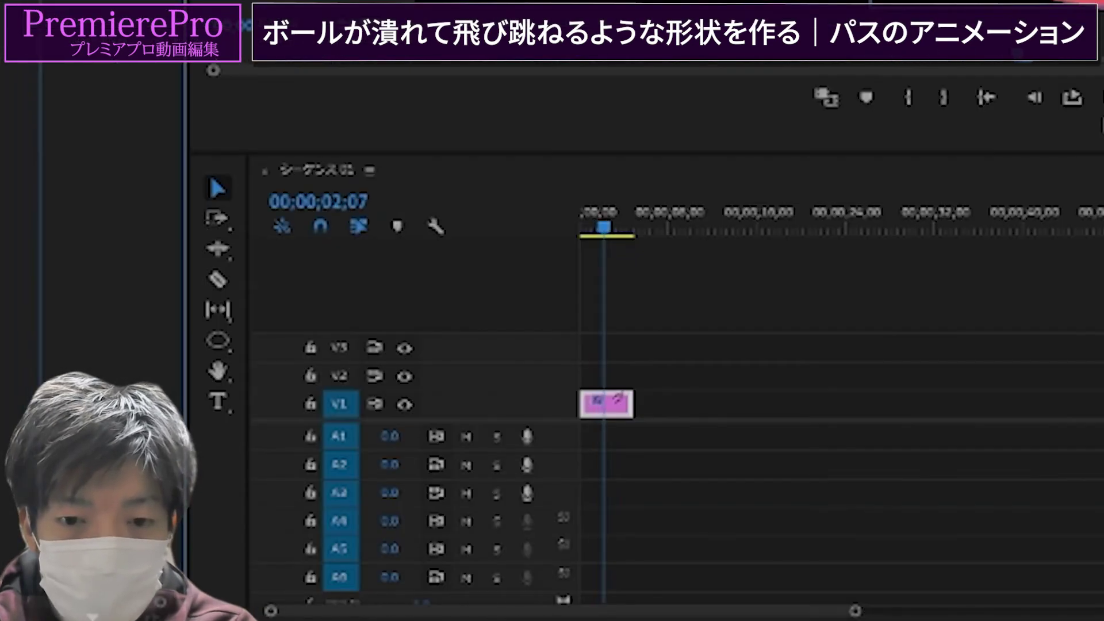
click(230, 347)
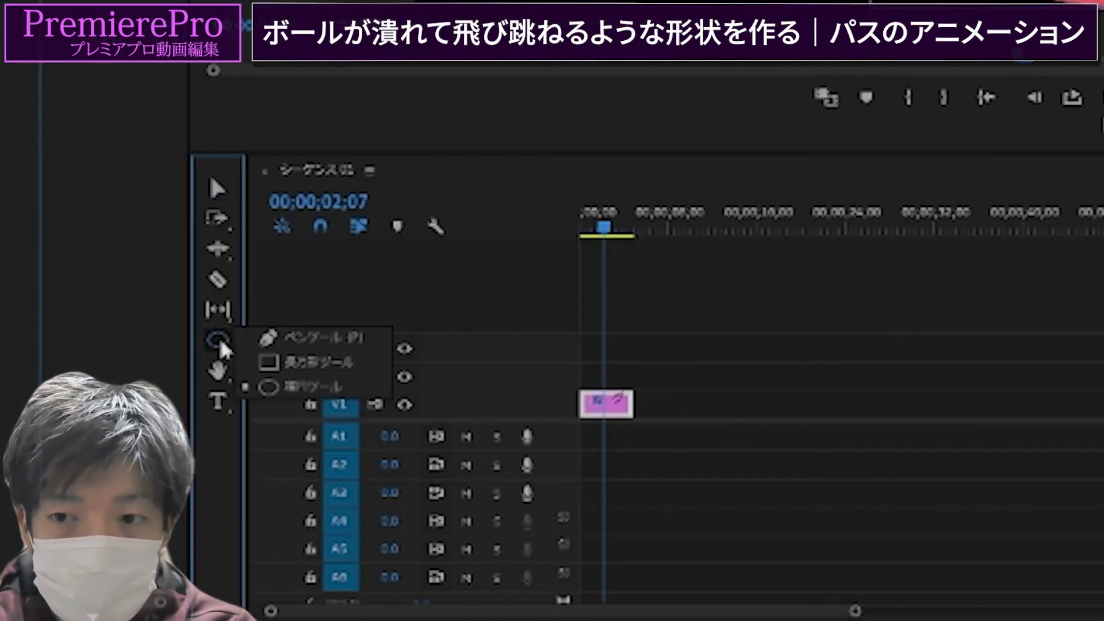
click(300, 348)
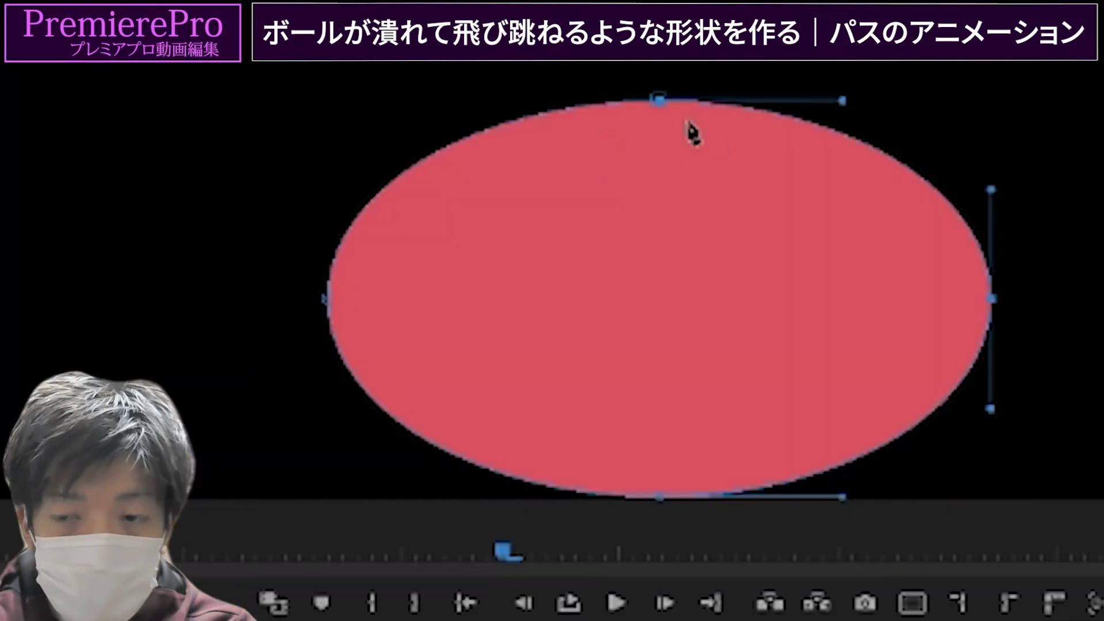
drag(660, 100, 644, 266)
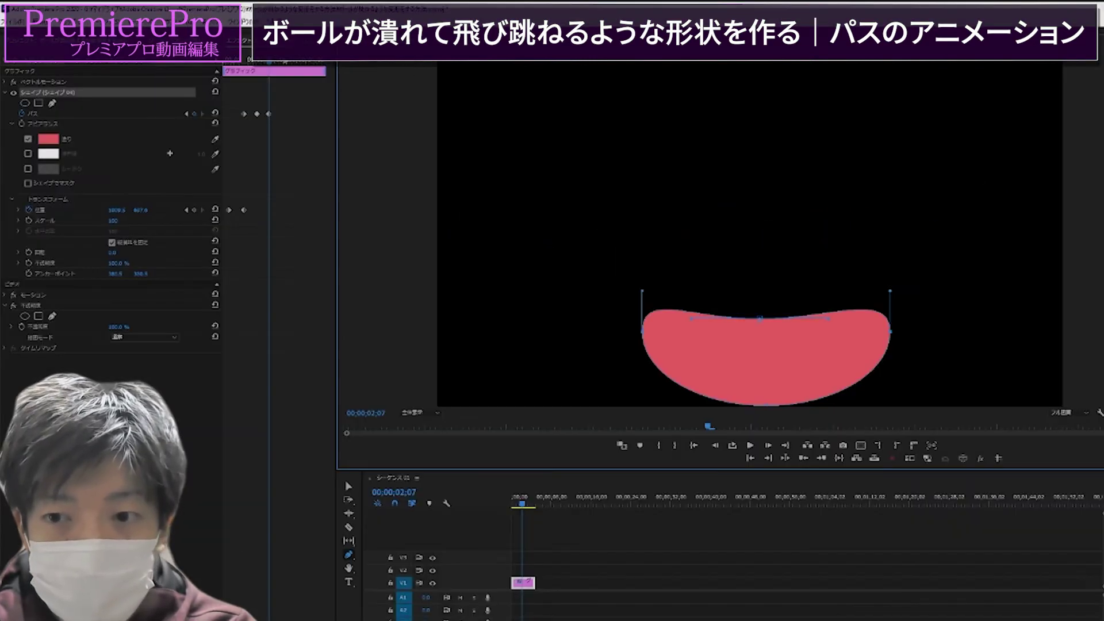
At 00;00;02;18, deepen the top dip and flatten both ends of the squashed shape.
click(278, 65)
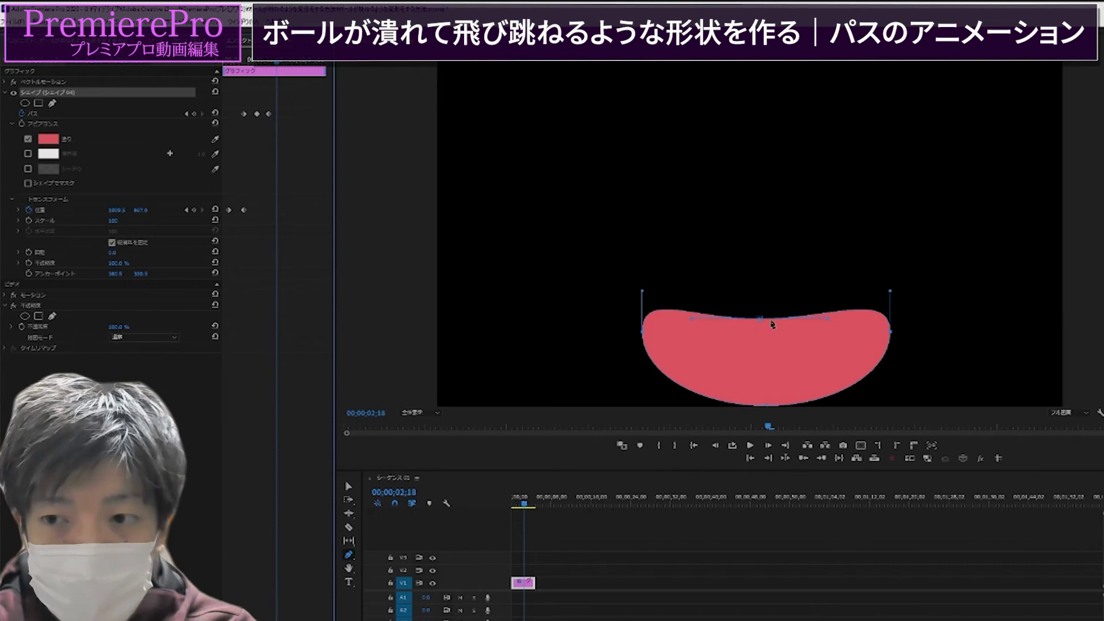
drag(761, 320, 761, 345)
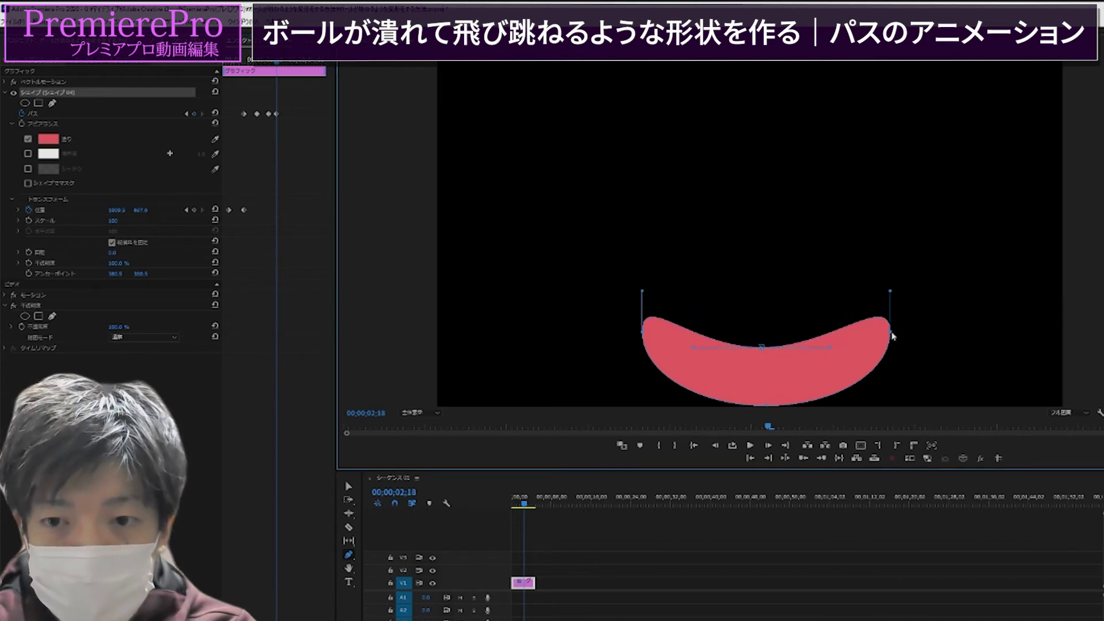
drag(890, 332, 898, 355)
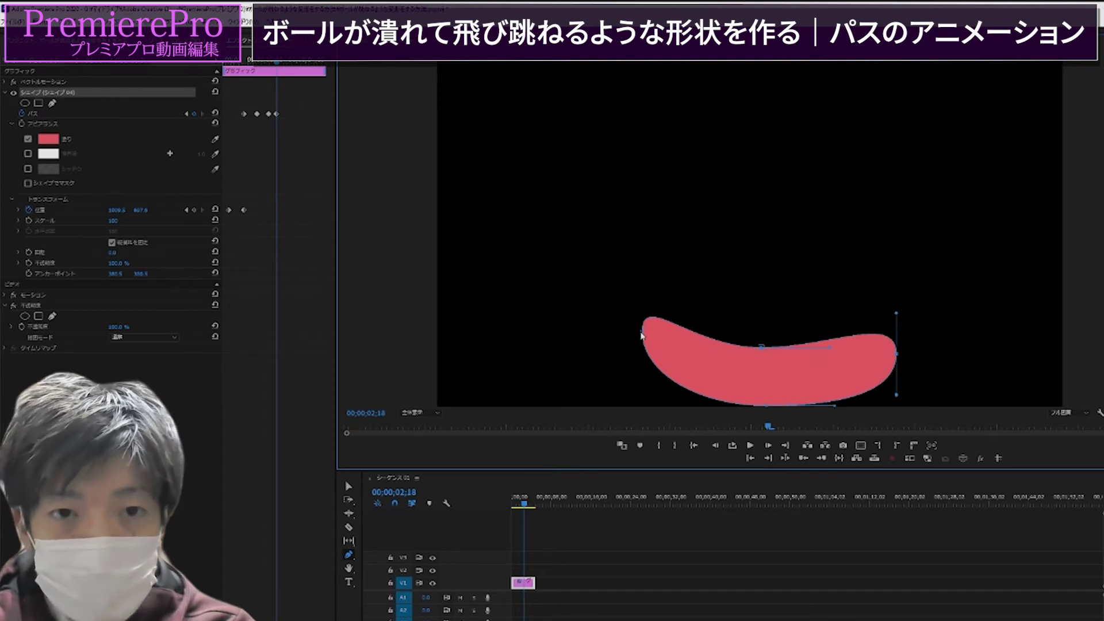
drag(642, 332, 638, 356)
drag(258, 72, 291, 75)
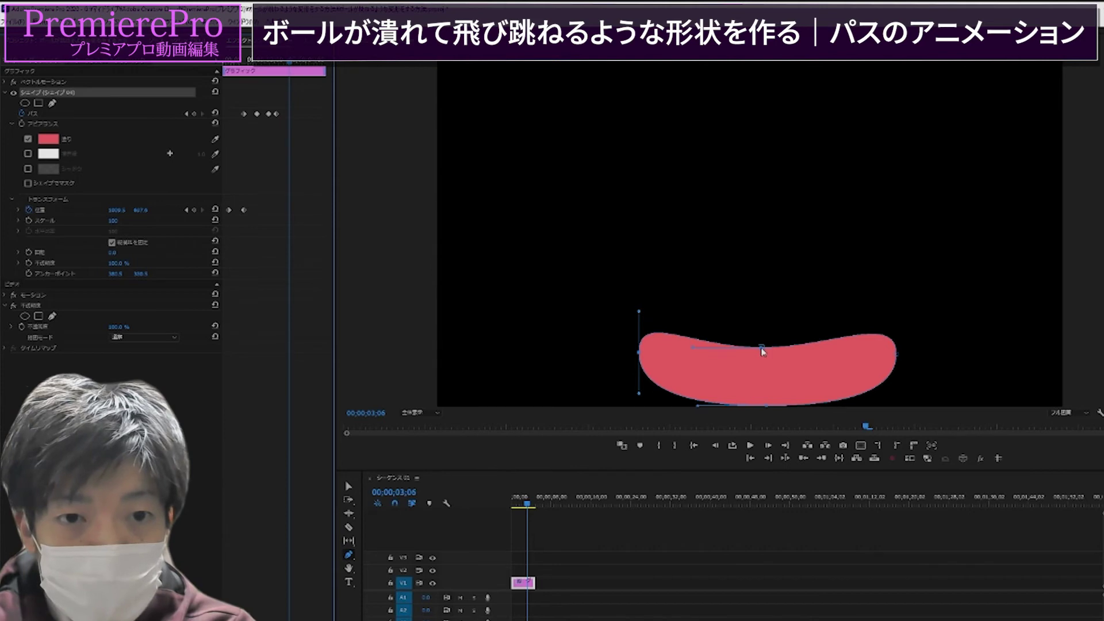
Add a Position keyframe at landing, then lower Position Y a few frames later.
click(194, 210)
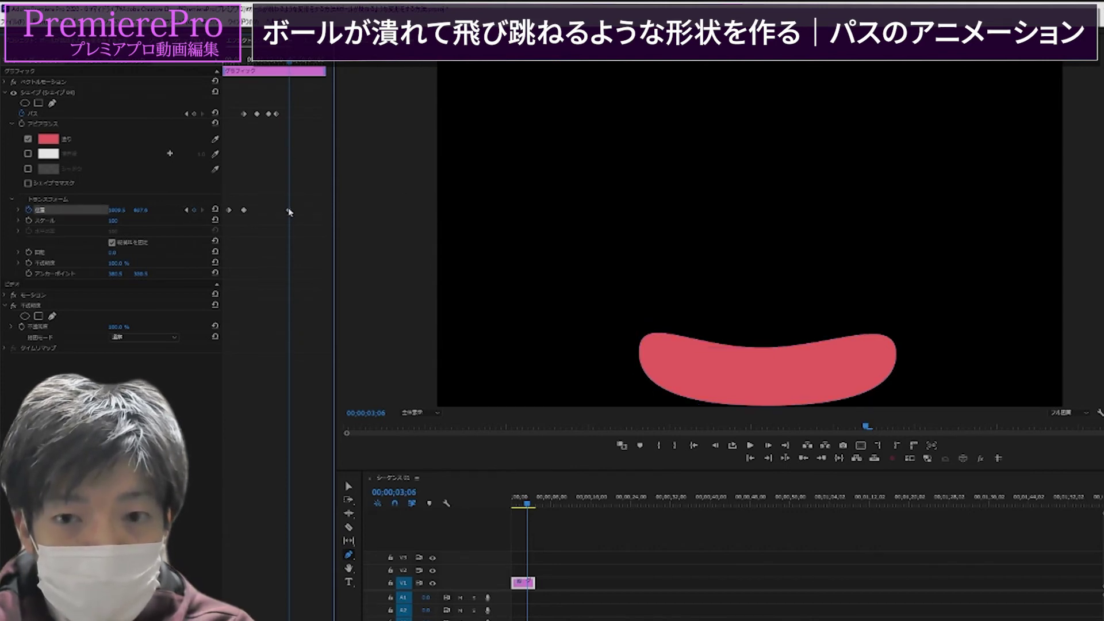
click(296, 63)
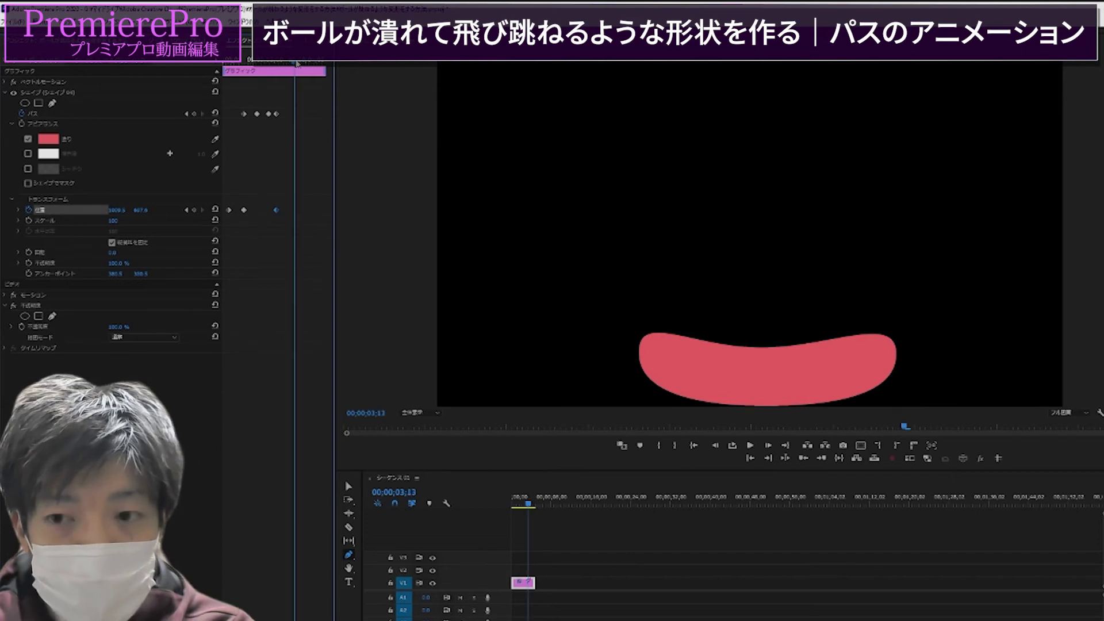
drag(148, 215, 118, 210)
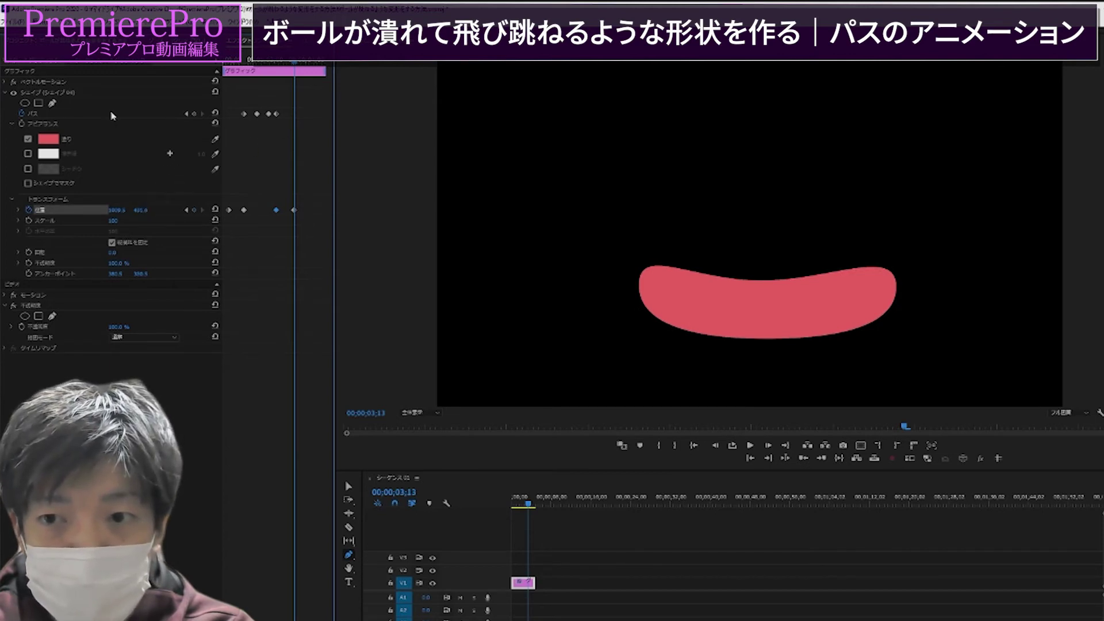
Drag the path's top and bottom anchors to stretch the squashed shape into a tall egg-like ellipse.
click(56, 114)
drag(765, 287, 763, 213)
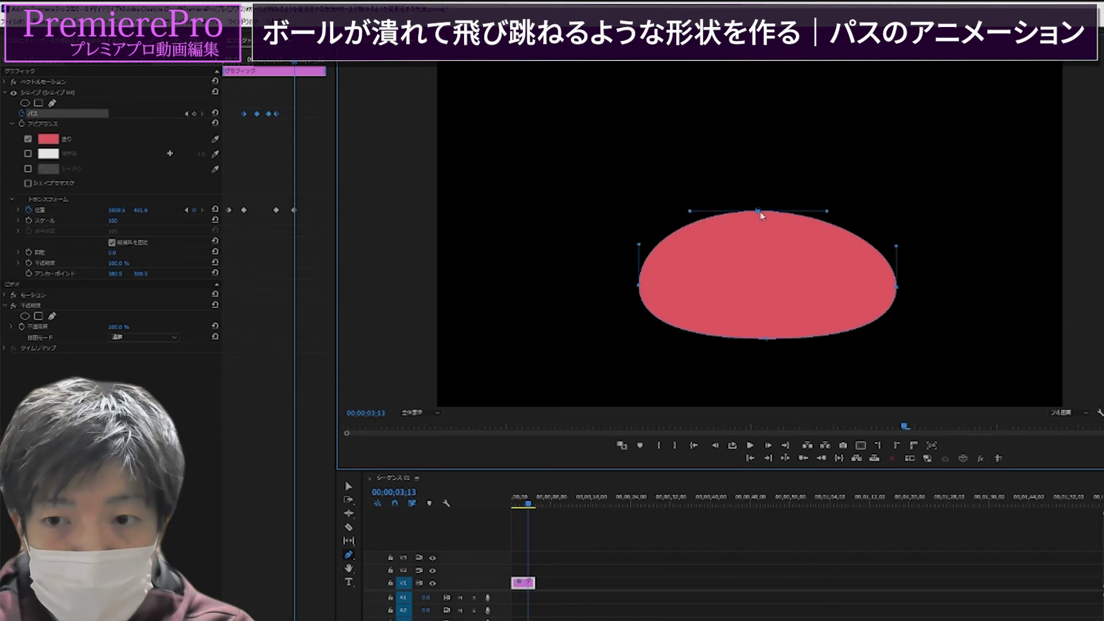
drag(767, 343, 765, 367)
drag(757, 210, 760, 196)
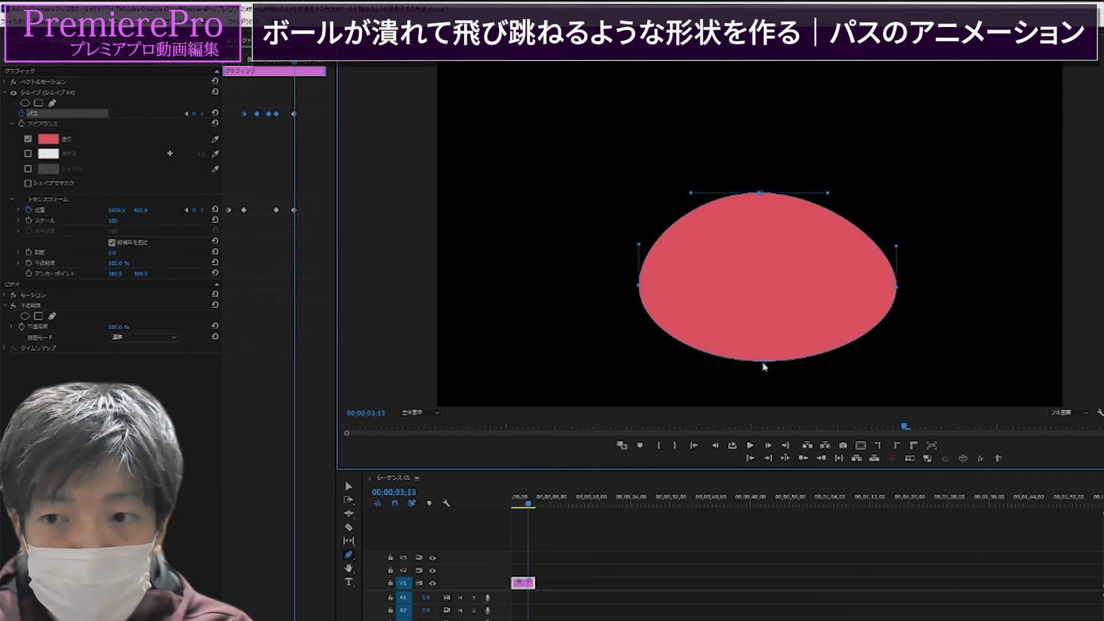
drag(765, 366, 765, 391)
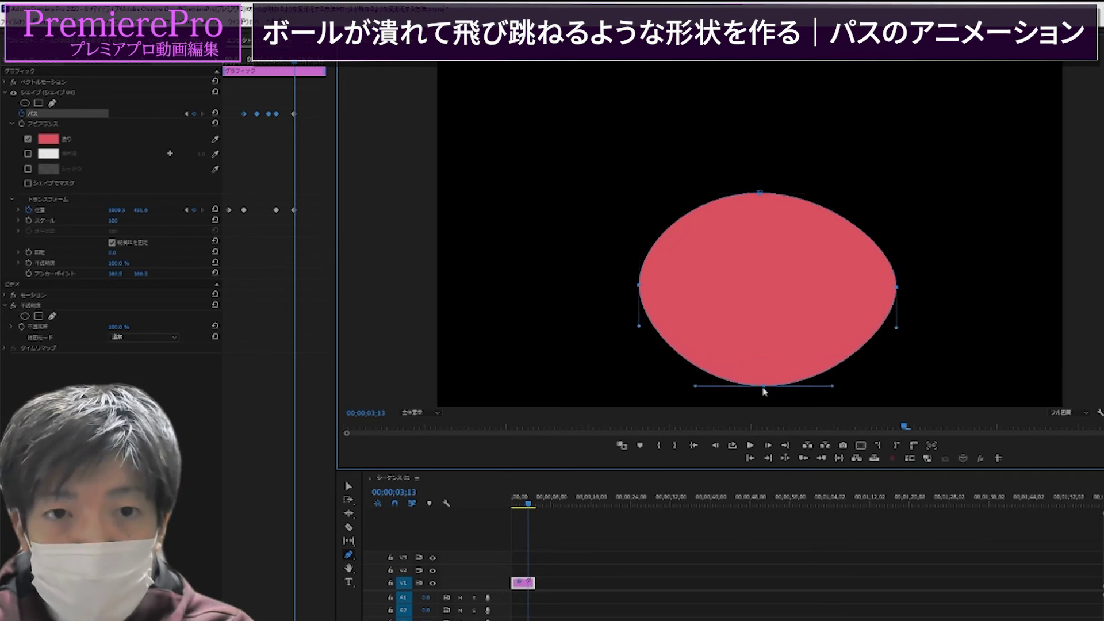
drag(287, 70, 311, 67)
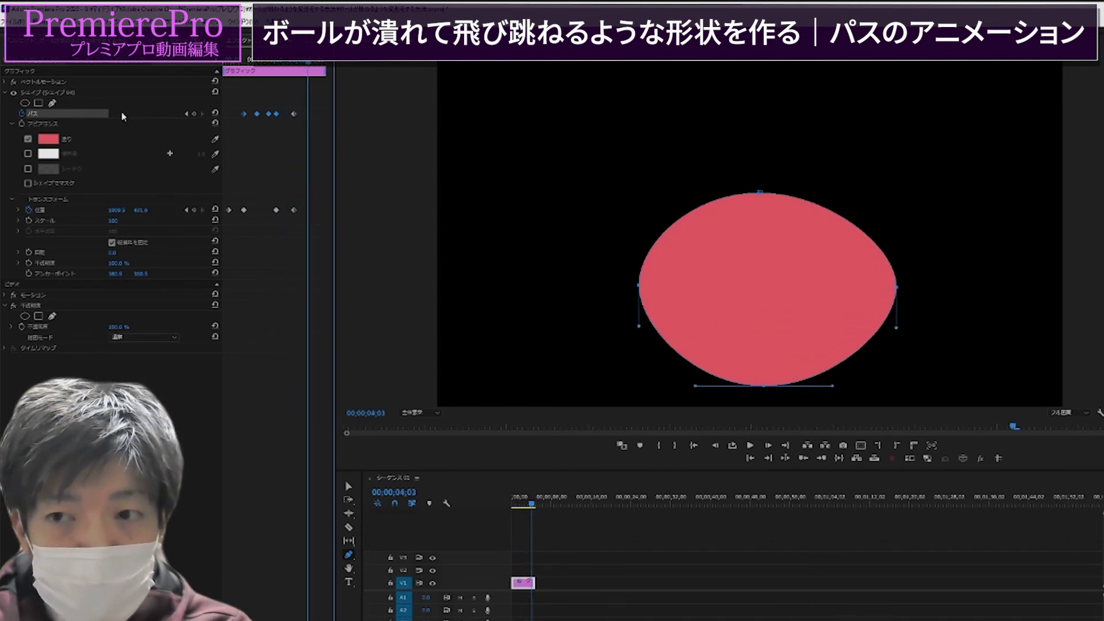
At 00;00;04;03, raise the ball's Position and paste the round circle path.
drag(141, 209, 145, 211)
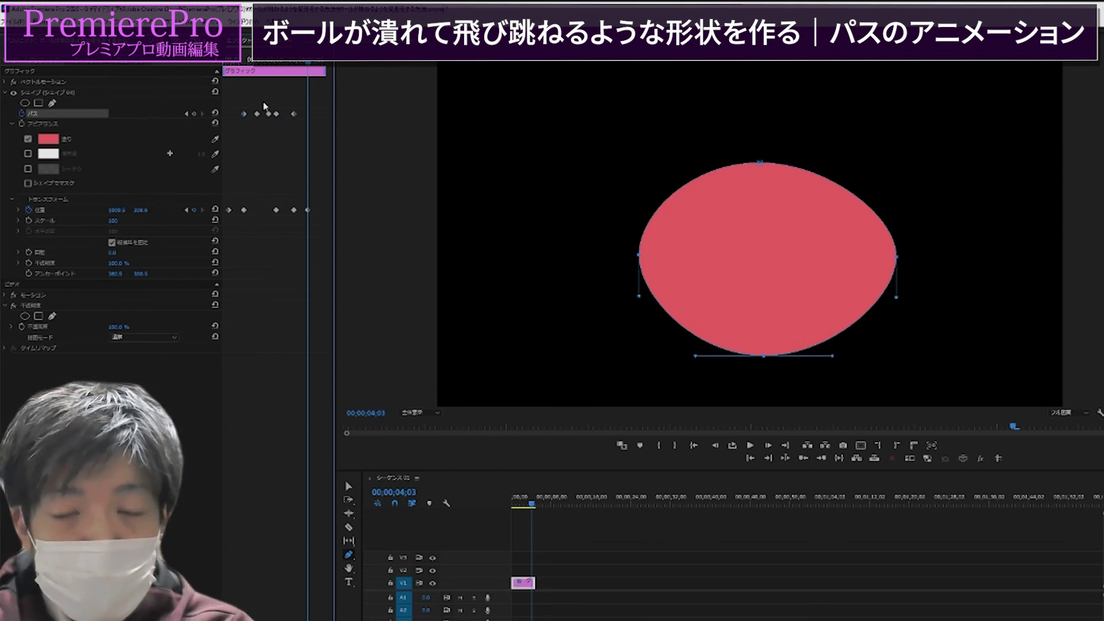
key(ctrl+v)
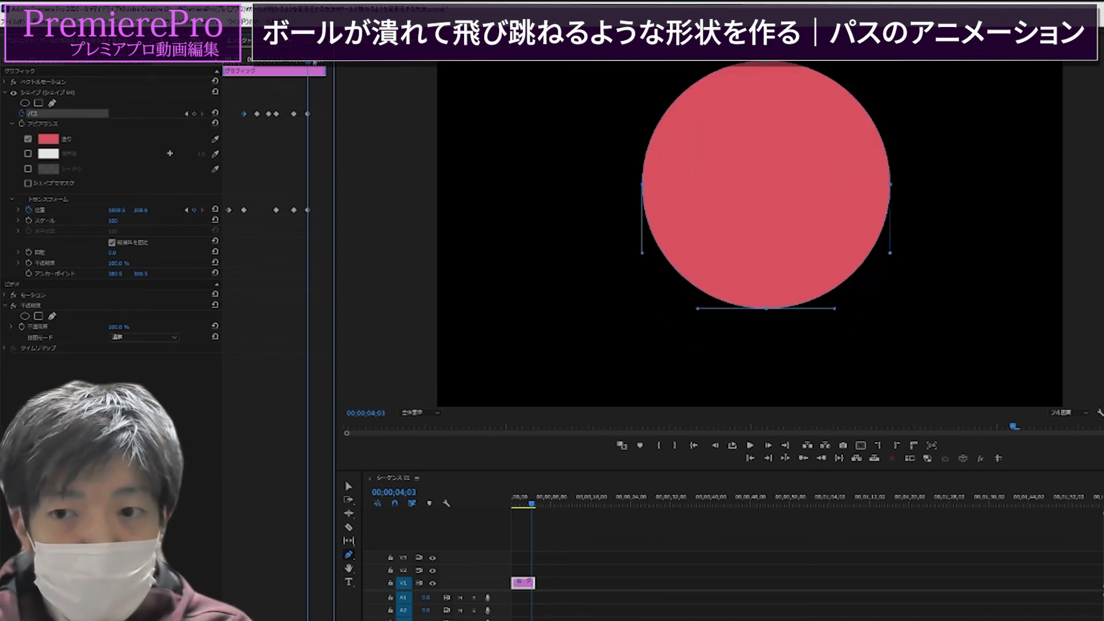
mouse_move(313, 62)
mouse_down()
mouse_move(232, 56)
mouse_move(273, 55)
mouse_up()
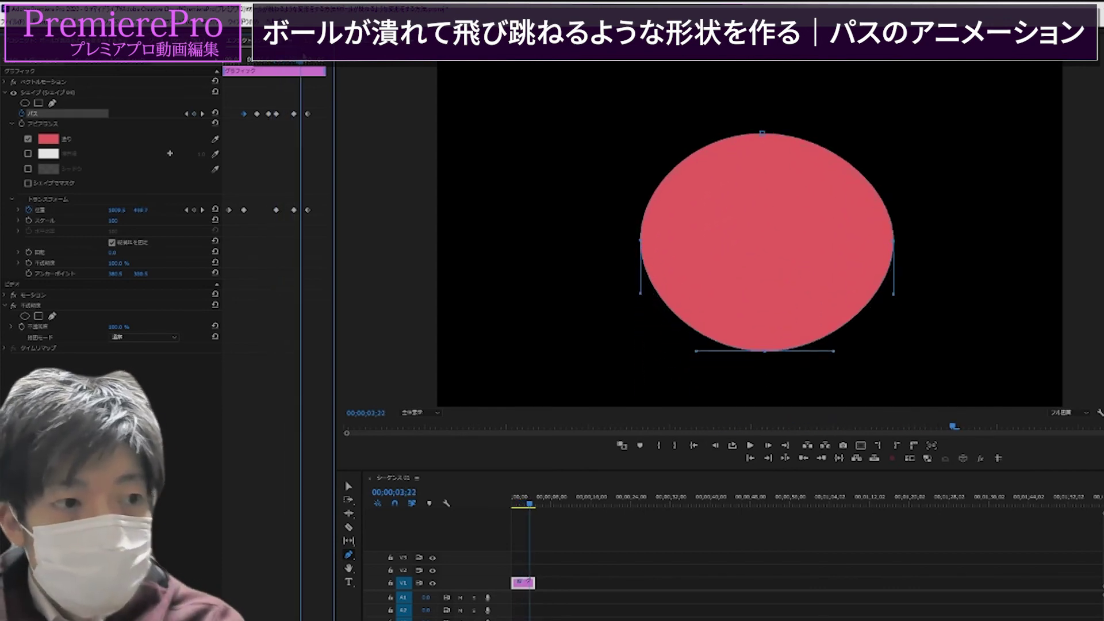
mouse_move(308, 60)
mouse_down()
mouse_move(251, 59)
mouse_move(319, 59)
mouse_up()
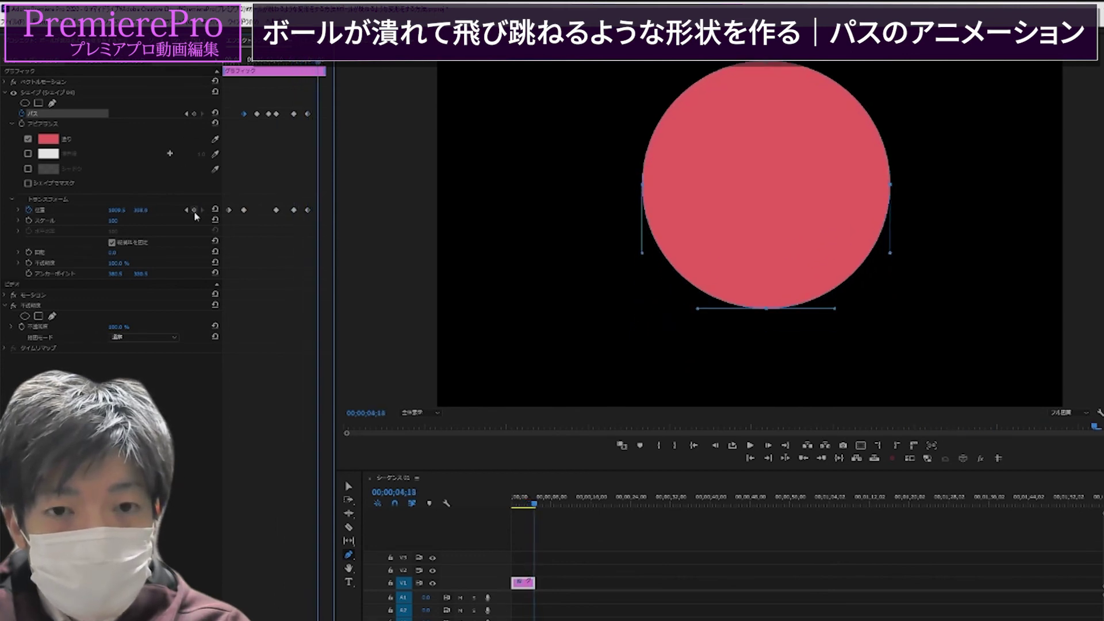
Drop the ball's Position back to the ground and reshape it into a capsule.
drag(141, 211, 314, 210)
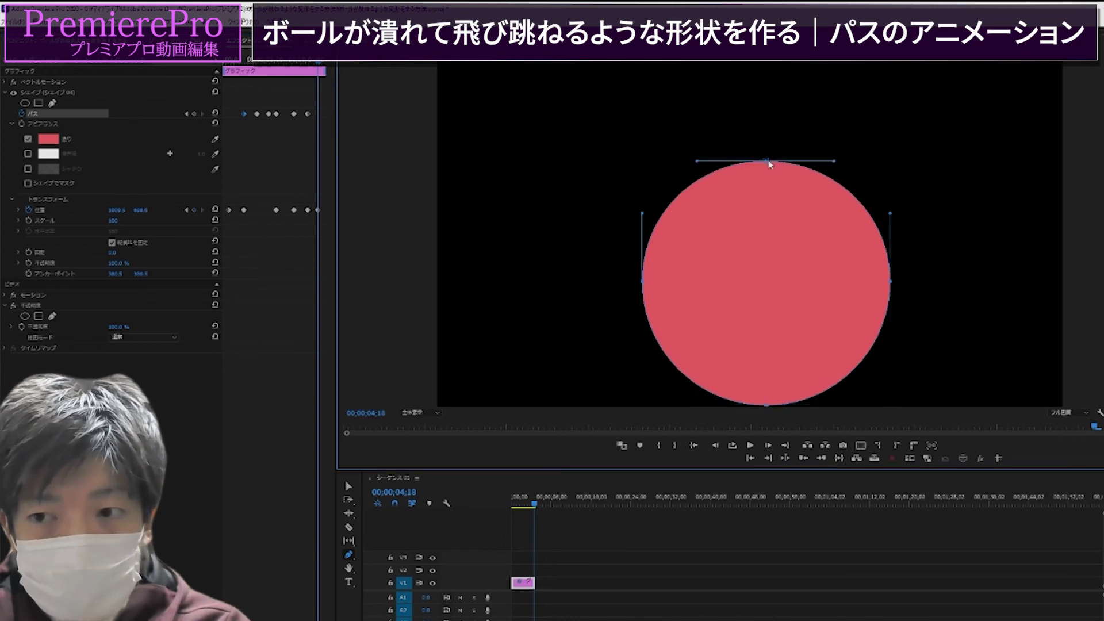
drag(767, 156, 757, 286)
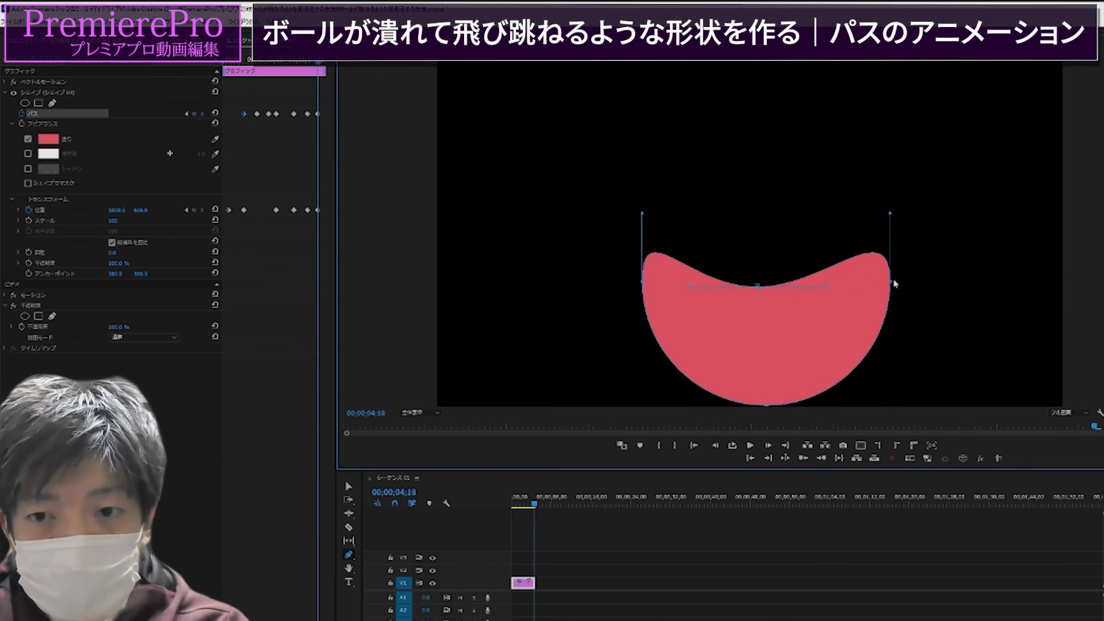
drag(892, 281, 897, 338)
drag(642, 283, 634, 338)
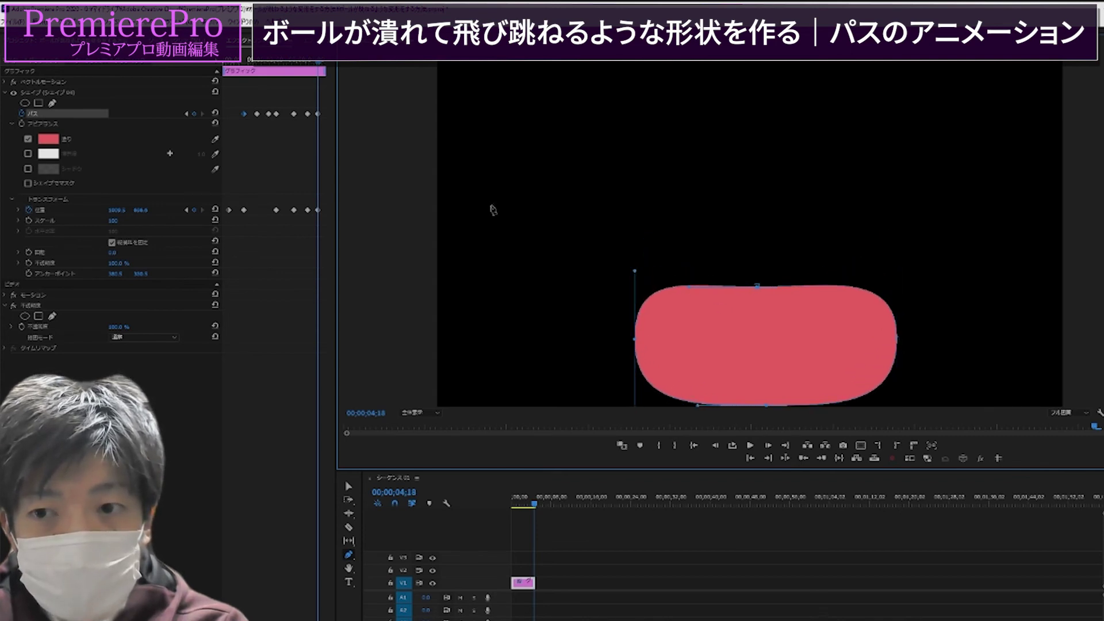
mouse_move(331, 69)
mouse_down()
mouse_move(311, 68)
mouse_move(325, 71)
mouse_up()
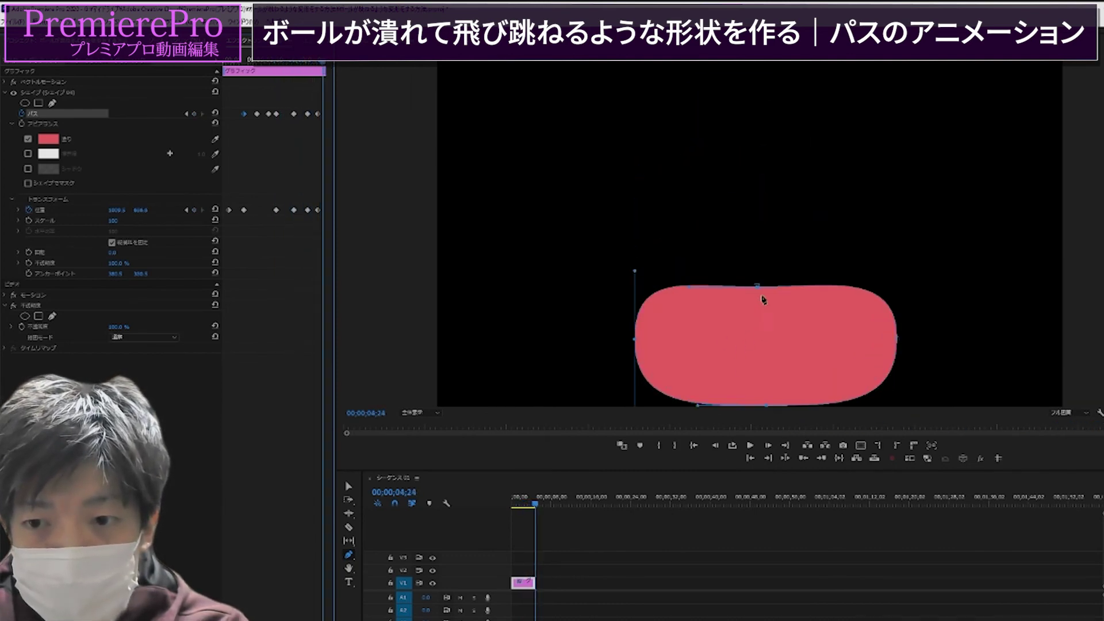
Pull the capsule's top and sides down into a low bowl-shaped blob.
drag(760, 288, 763, 388)
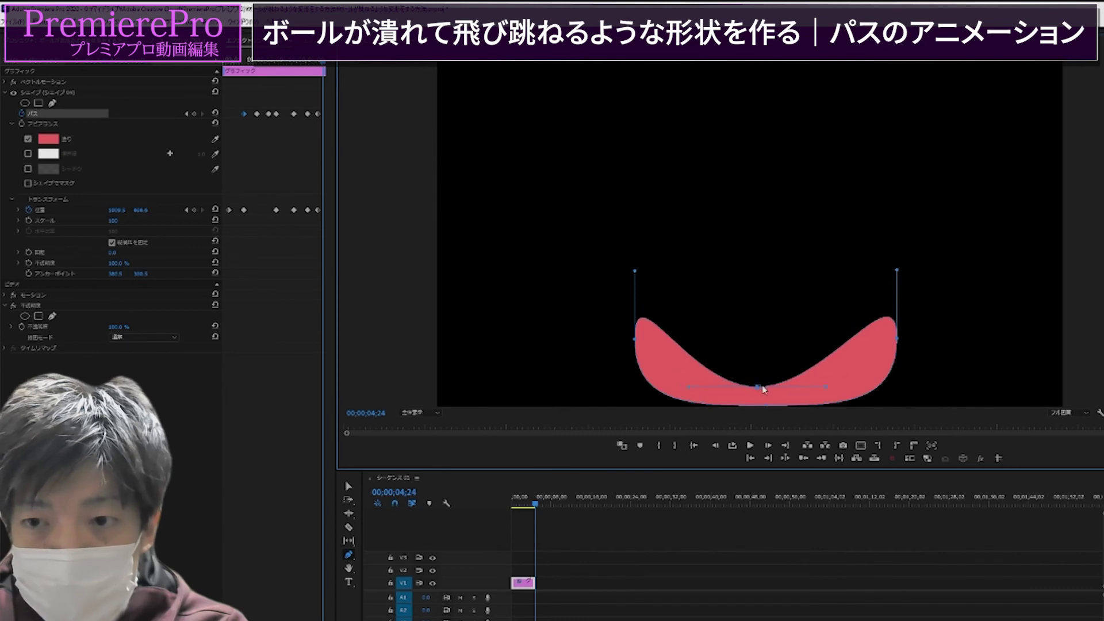
drag(899, 341, 907, 371)
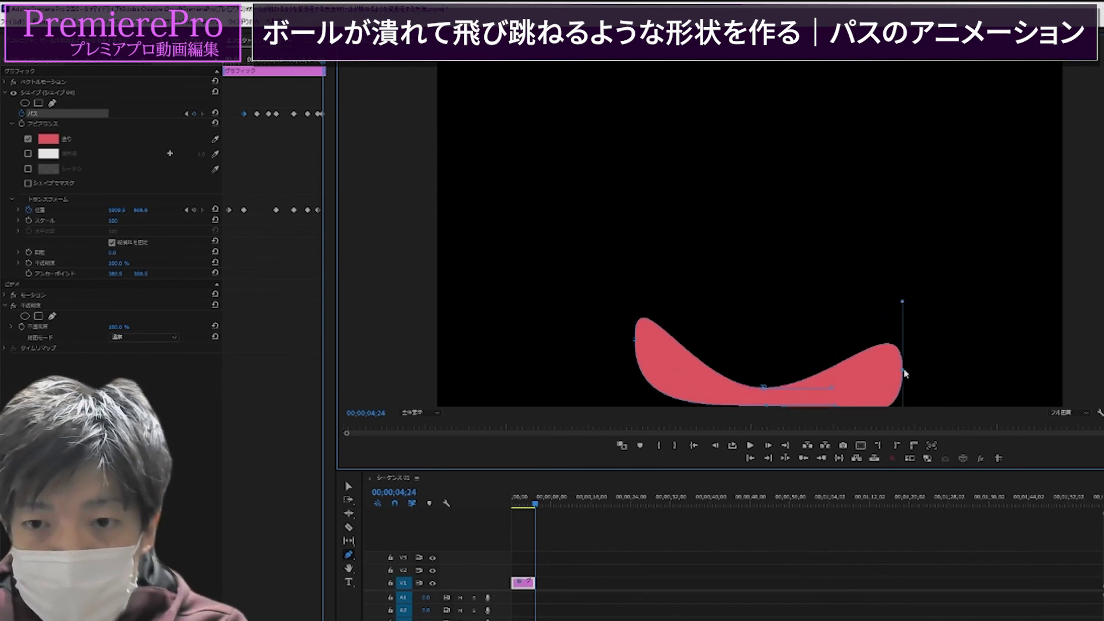
drag(905, 374, 909, 399)
drag(637, 345, 621, 397)
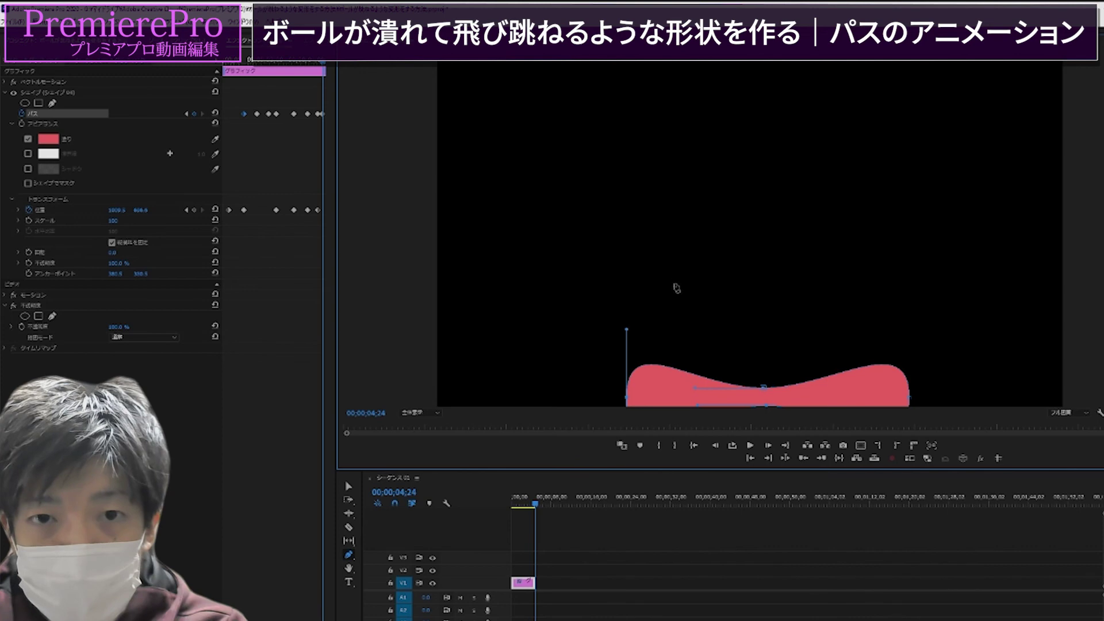
On the final frames, flatten the blob until it vanishes, then play the animation.
drag(320, 70, 327, 68)
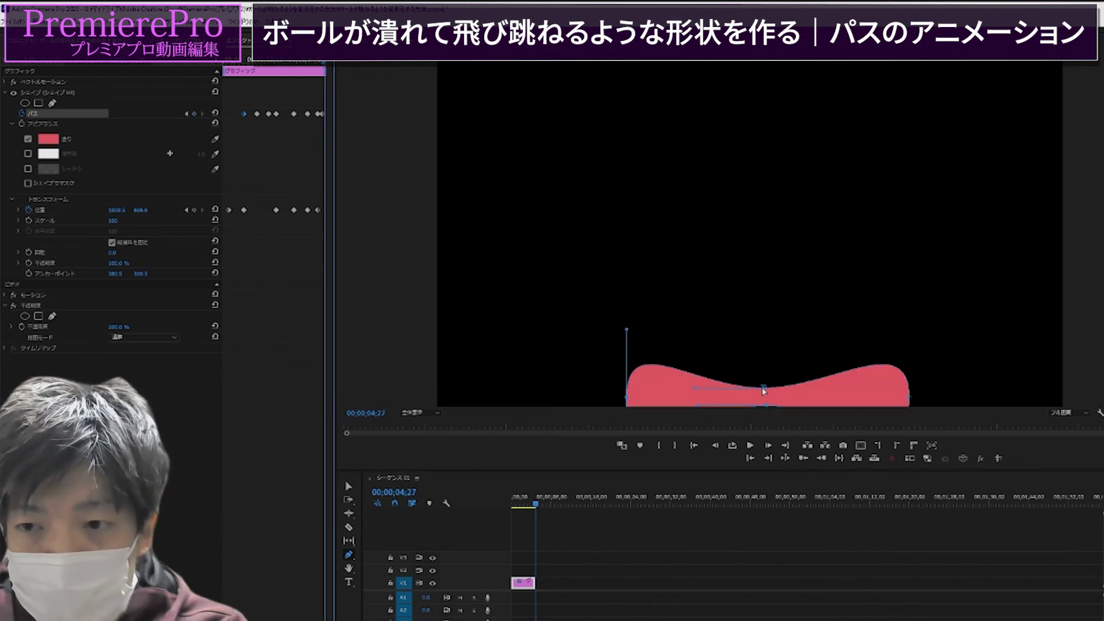
drag(763, 389, 762, 408)
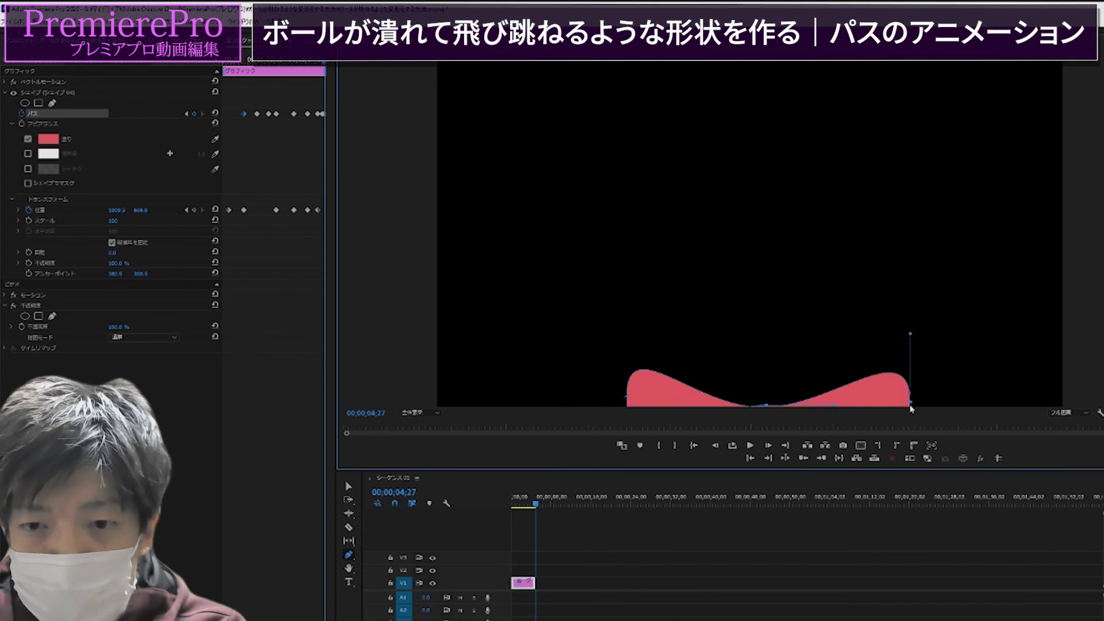
drag(911, 408, 937, 458)
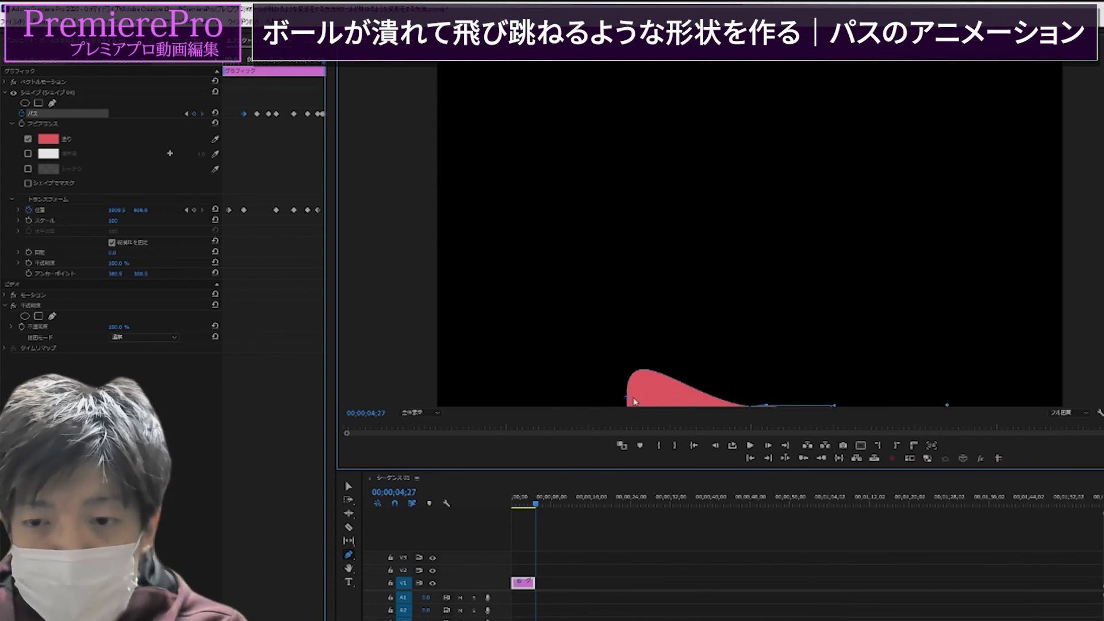
drag(626, 402, 620, 460)
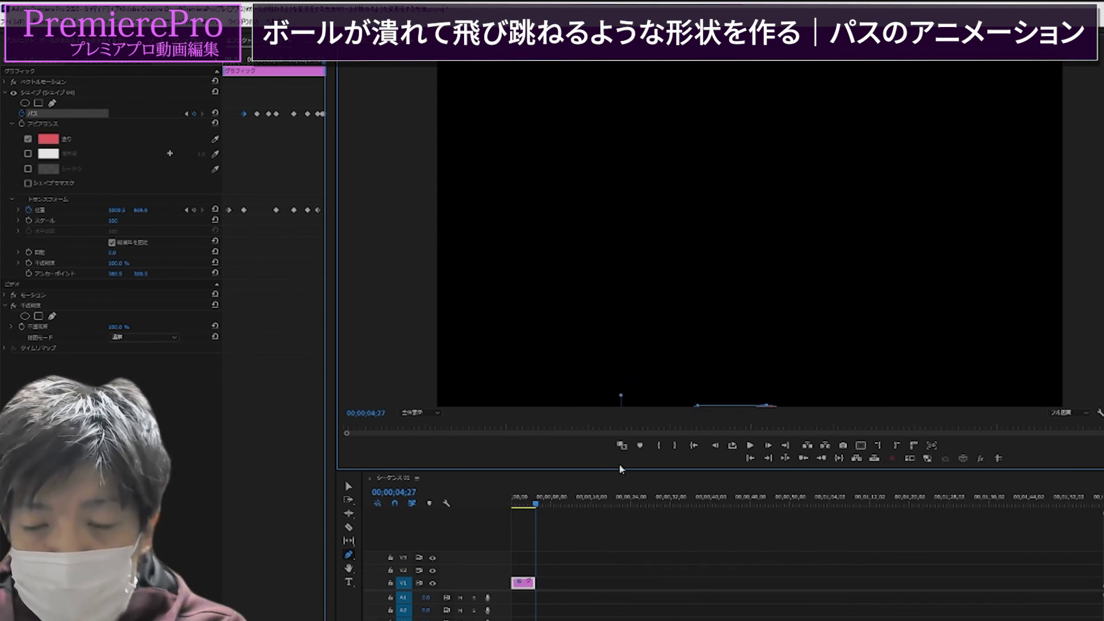
drag(767, 409, 768, 416)
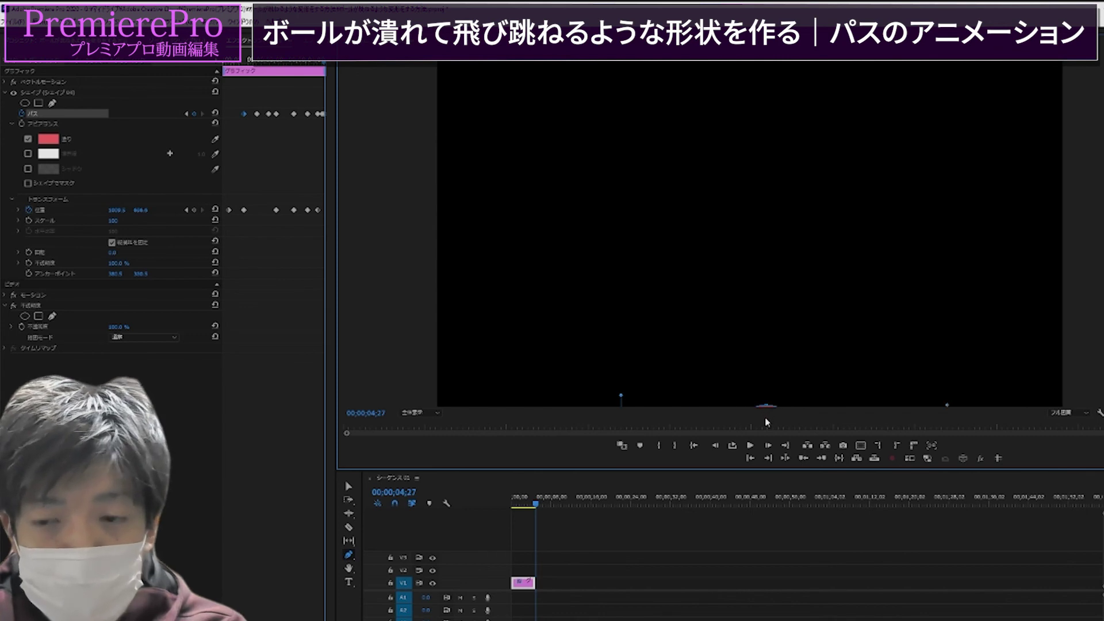
click(150, 209)
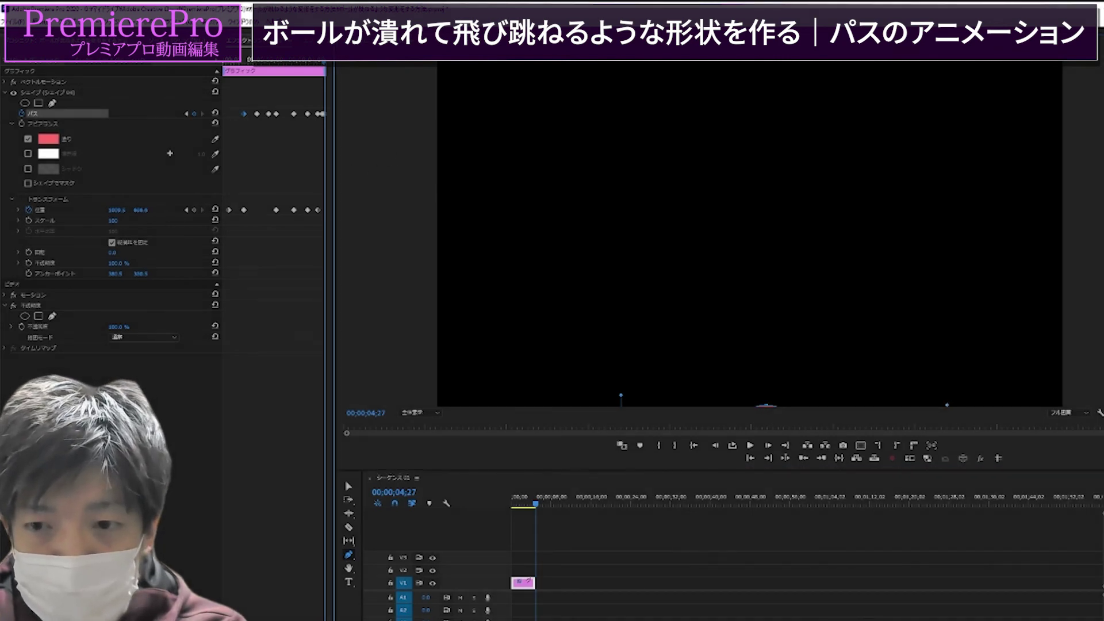
click(750, 449)
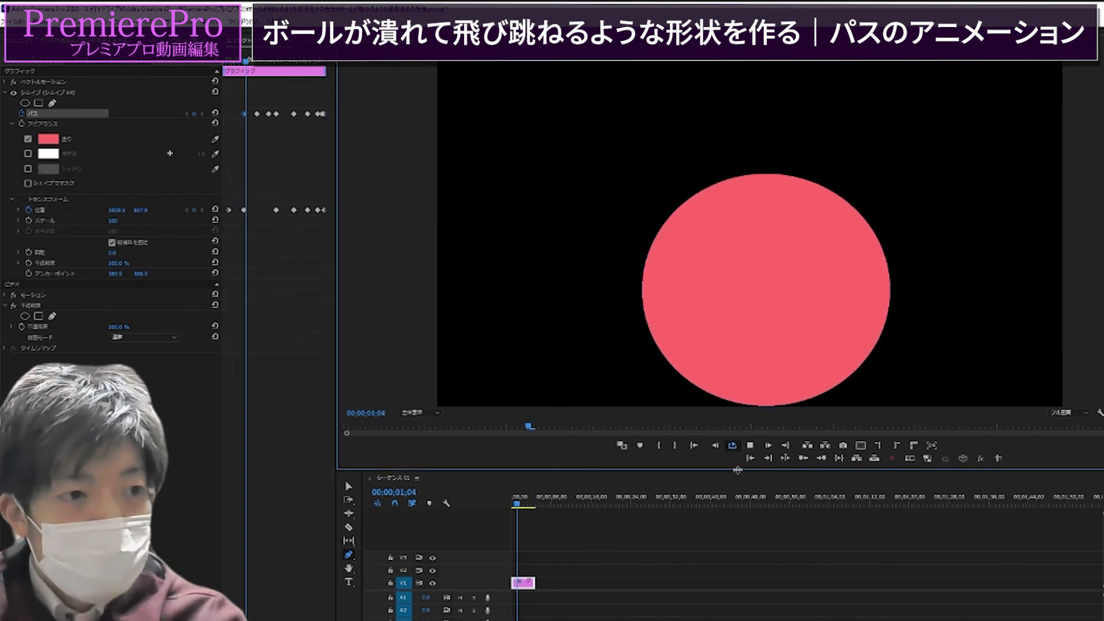
Enlarge the Program Monitor to watch the full red ball bounce, squash and flatten.
drag(736, 471, 737, 537)
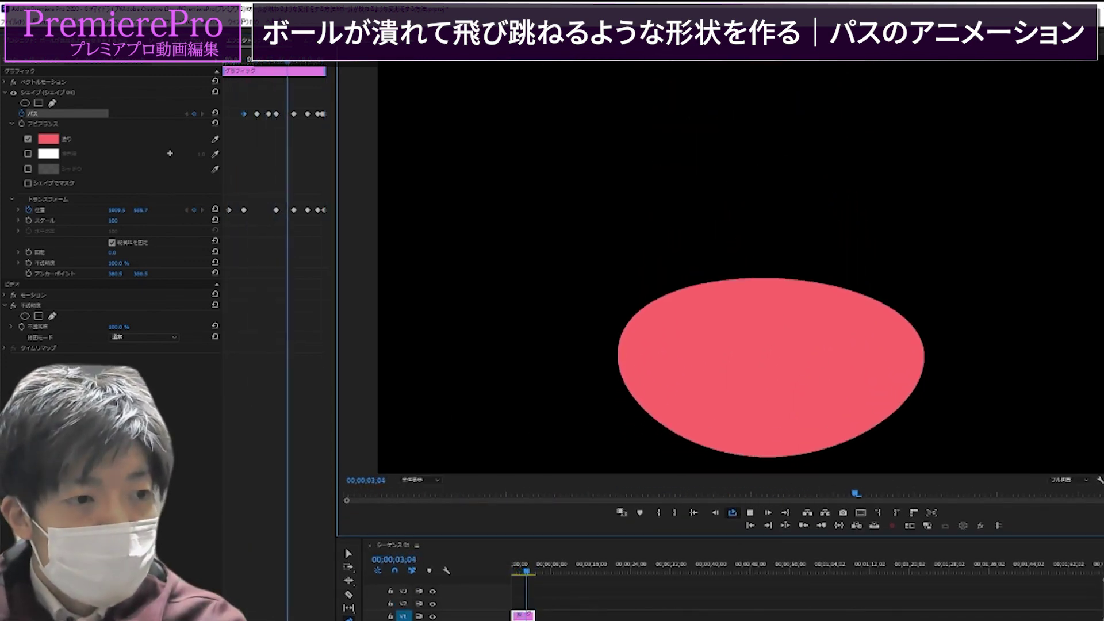